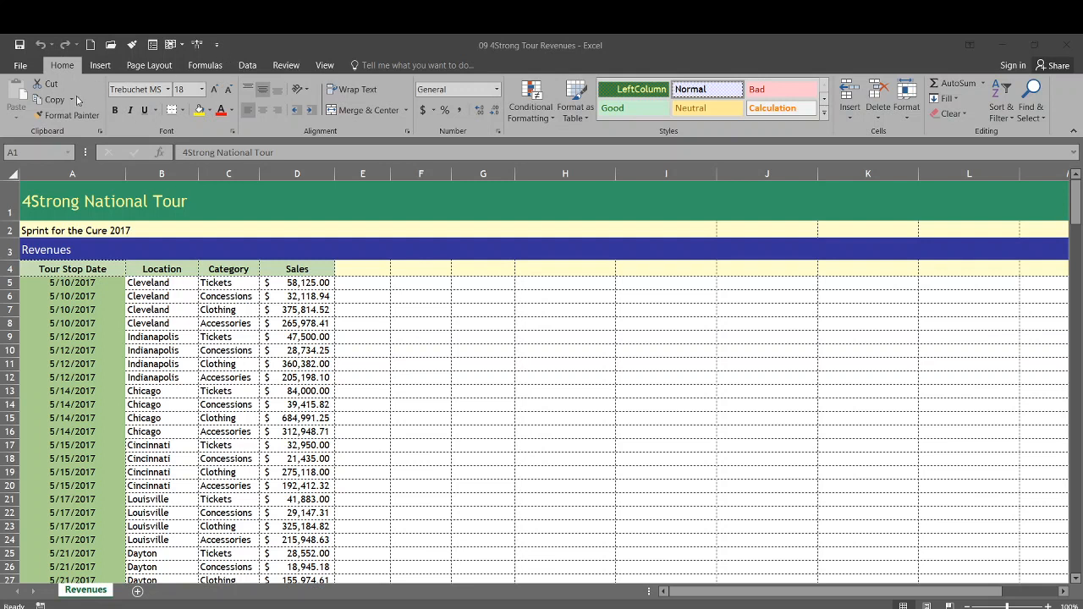
Step: Customize the ribbon in the program options so that the main tab Developer is shown
{"action": "left_click", "coordinate": [20, 66]}
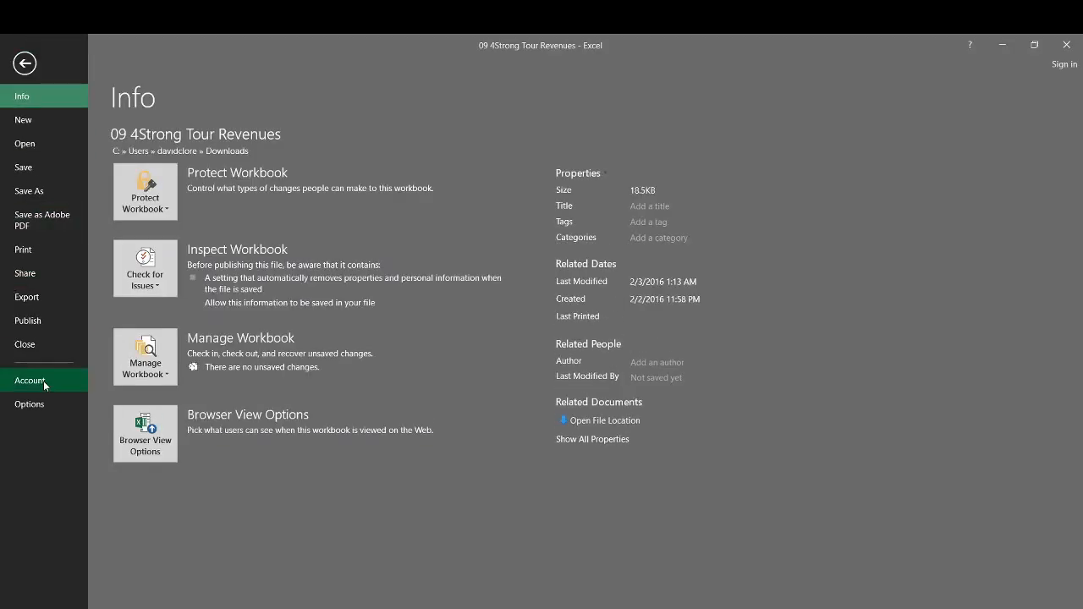
{"action": "left_click", "coordinate": [33, 405]}
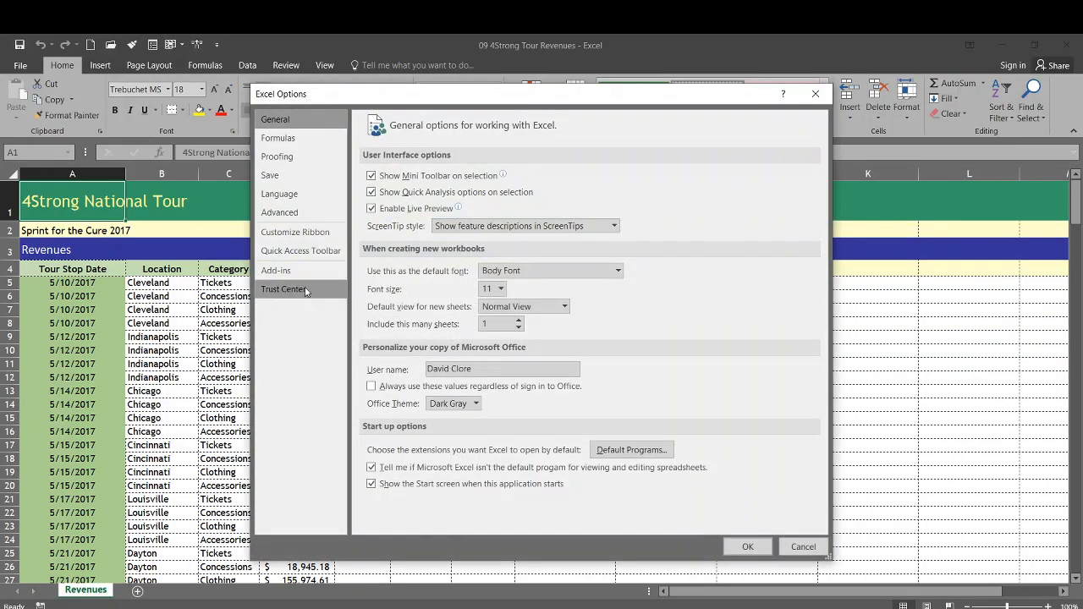
{"action": "left_click", "coordinate": [287, 233]}
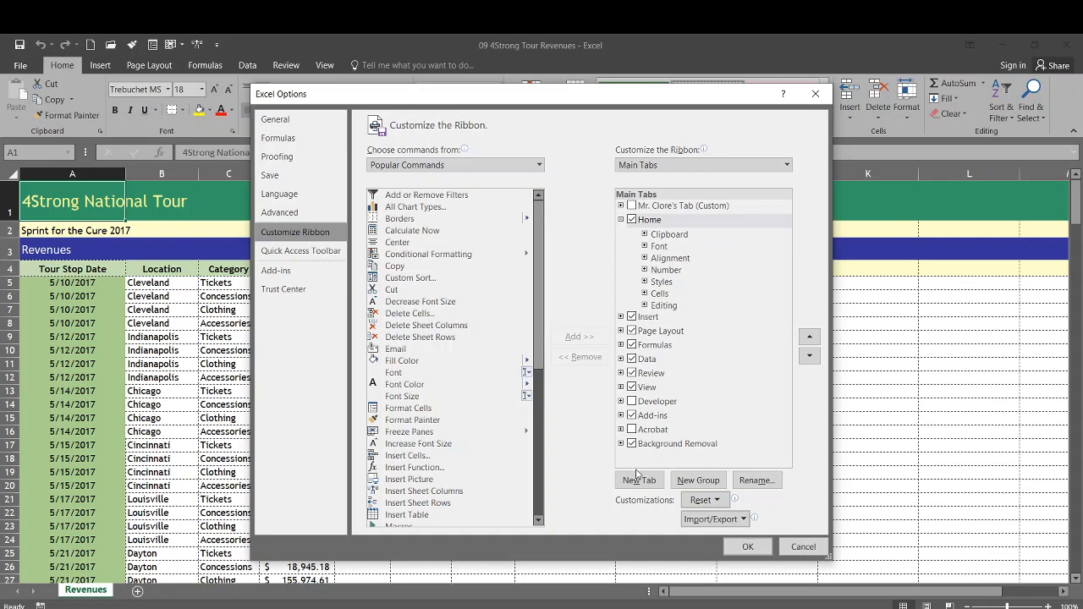
{"action": "left_click", "coordinate": [633, 403]}
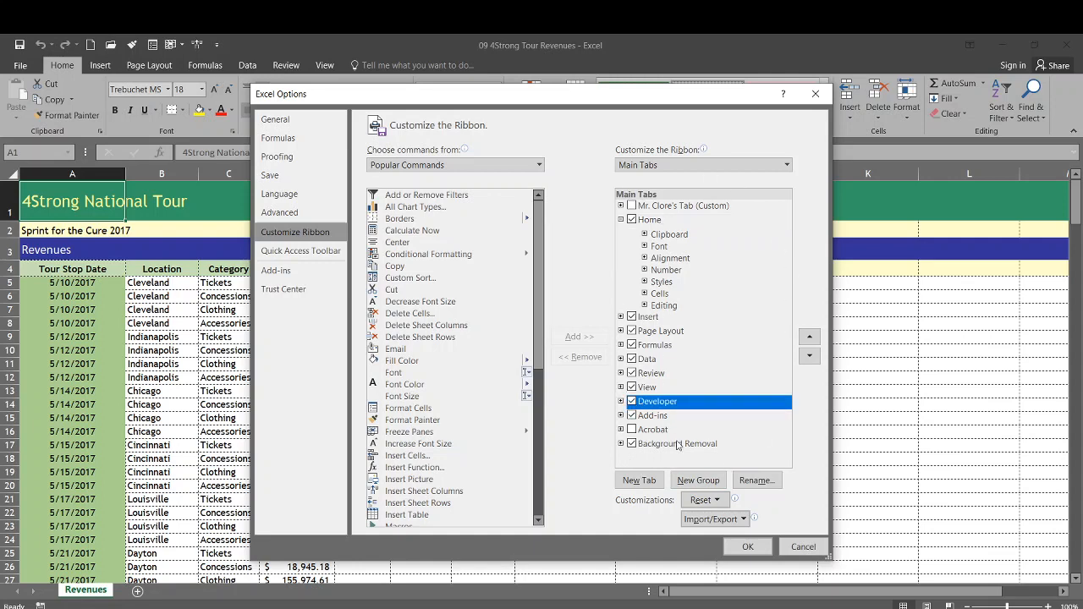
{"action": "left_click", "coordinate": [741, 546]}
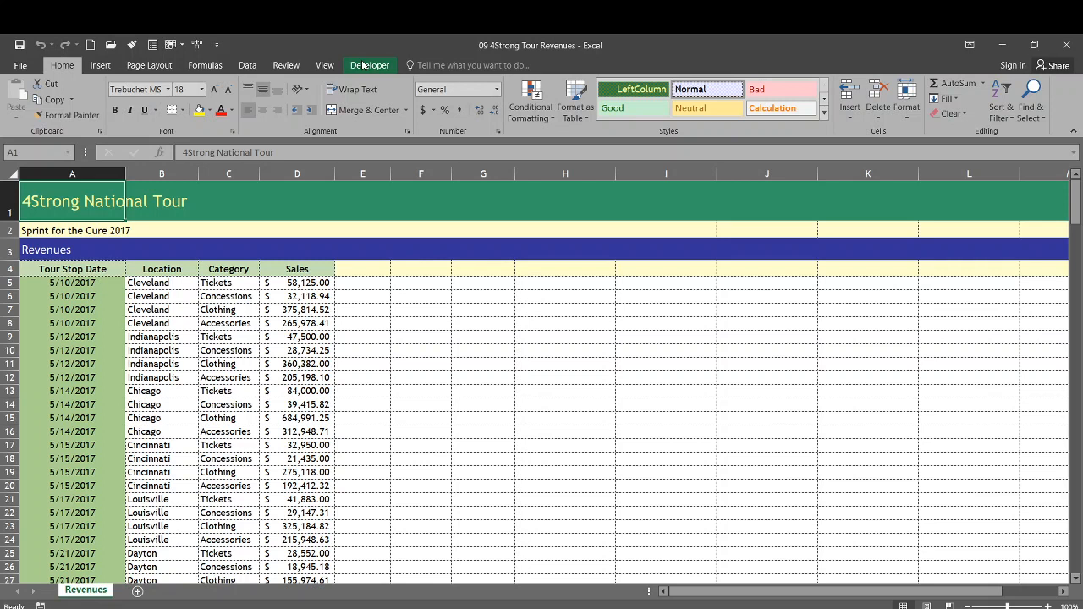
Step: Select cell D21, the first Louisville sales amount, and turn on relative references for macro recording
{"action": "left_click", "coordinate": [363, 66]}
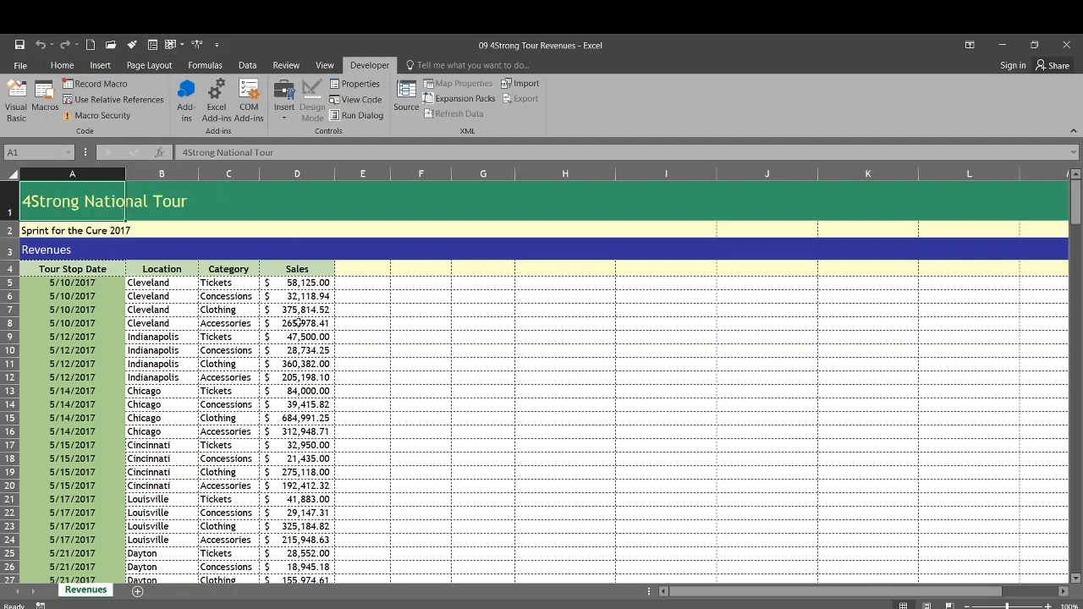
{"action": "left_click", "coordinate": [348, 497]}
{"action": "left_click", "coordinate": [313, 499]}
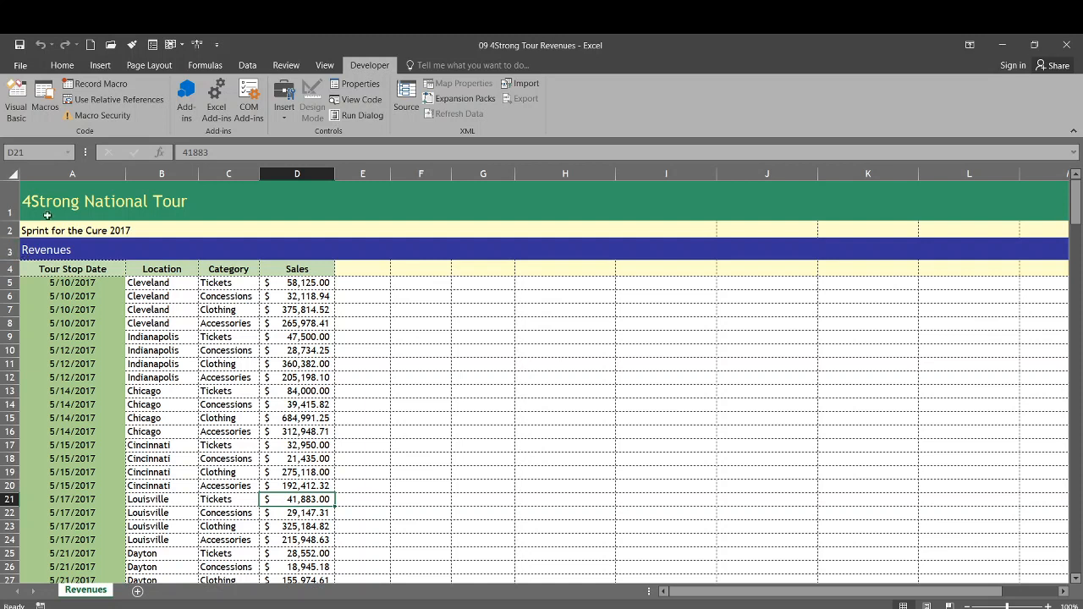
{"action": "left_click", "coordinate": [102, 99]}
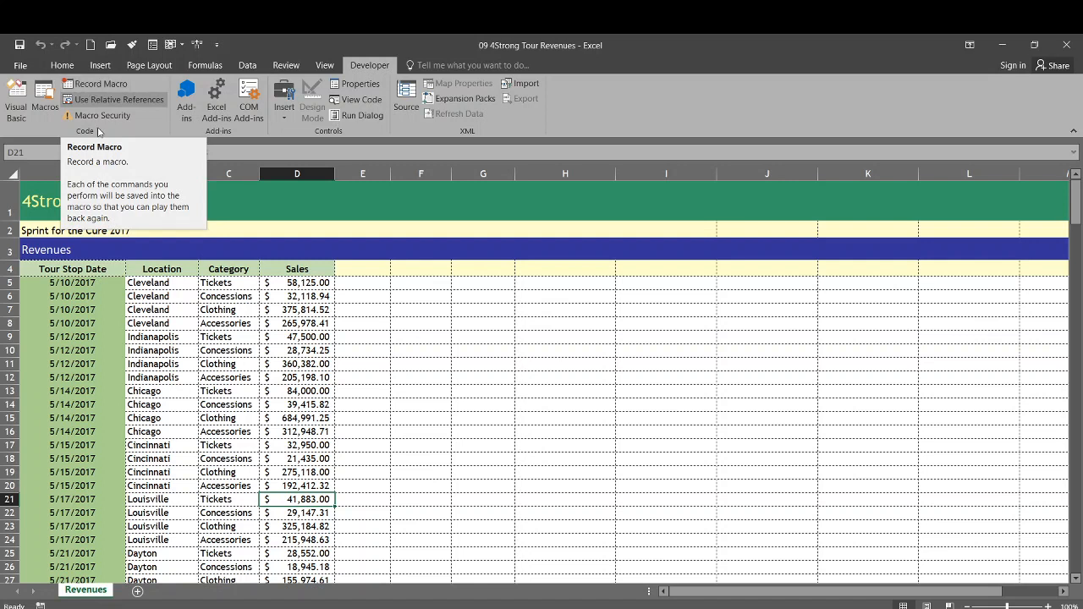
Step: Start recording a macro named CustomSubtotal with the shortcut Ctrl+Shift+S, stored in This Workbook
{"action": "left_click", "coordinate": [86, 85]}
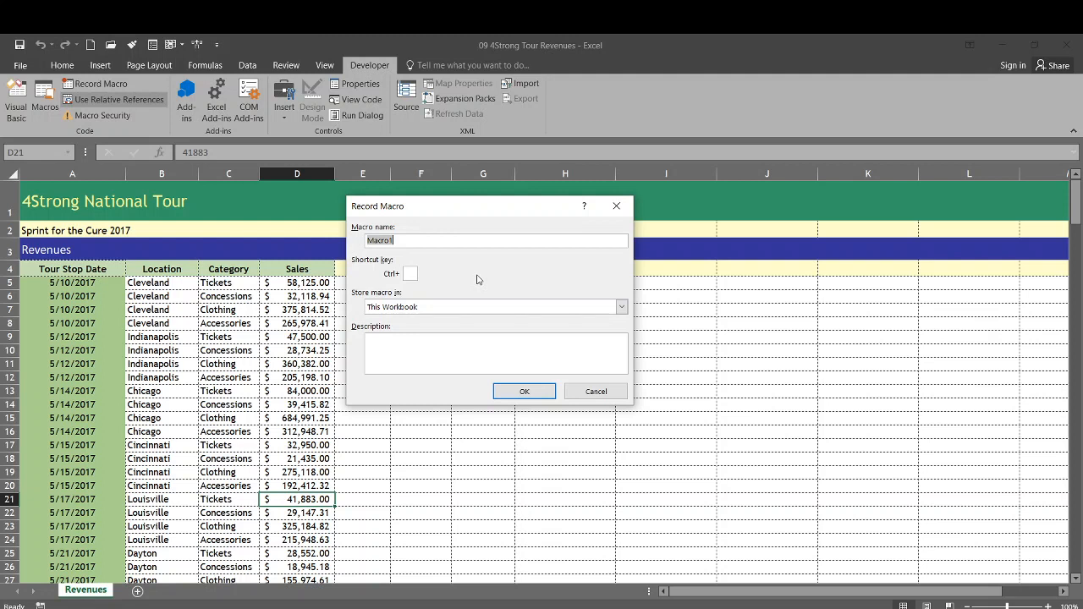
{"action": "type", "text": "CustomSubtotal"}
{"action": "left_click", "coordinate": [410, 273]}
{"action": "type", "text": "S"}
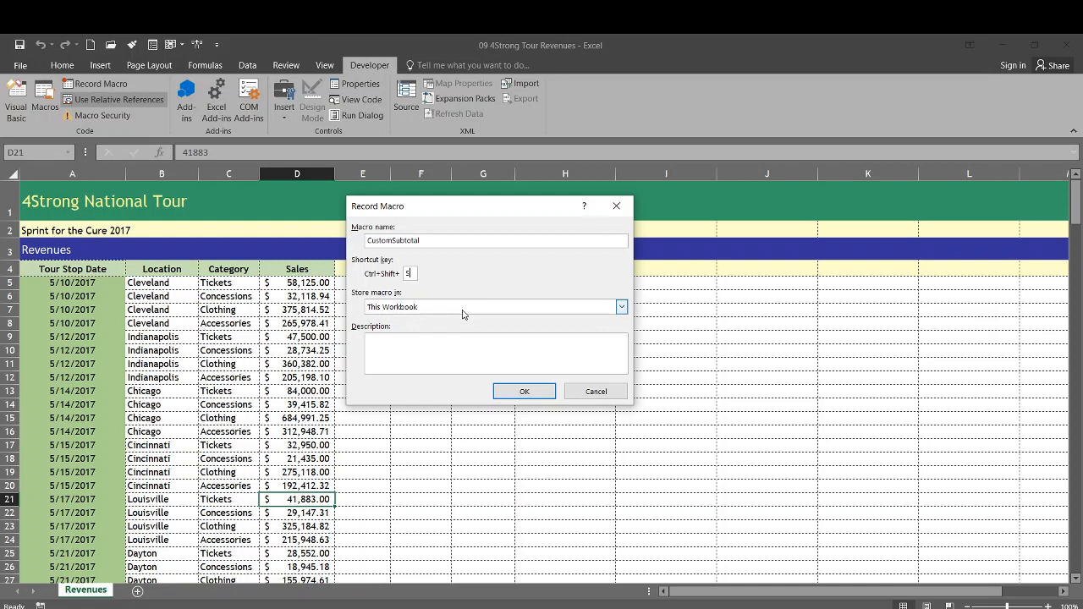
{"action": "left_click", "coordinate": [526, 393]}
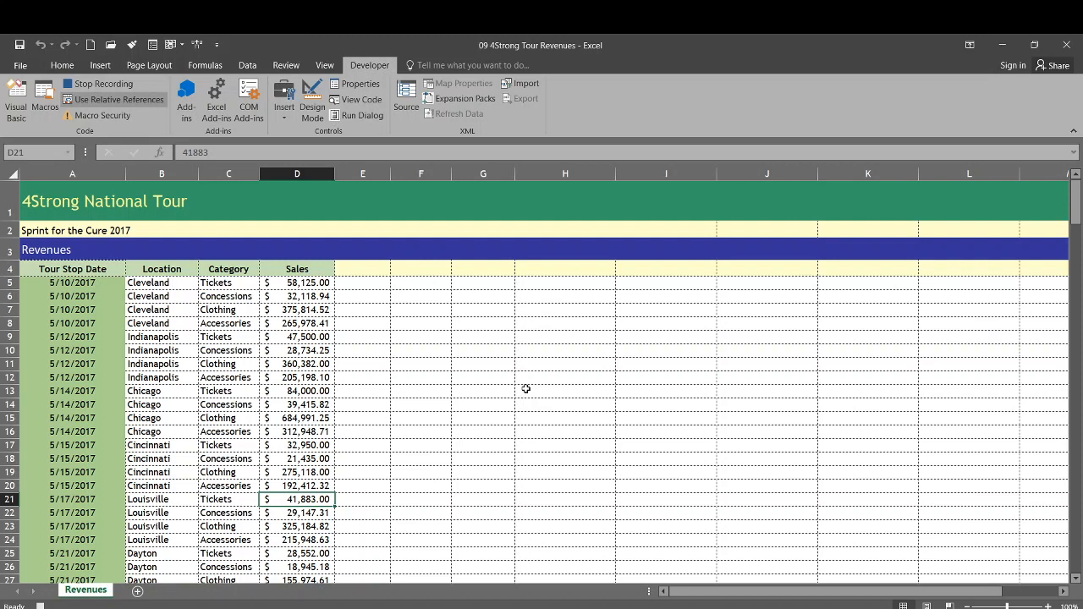
Step: Insert two blank sheet rows above the first Louisville row, using cells D21:D22 as the selection
{"action": "key", "text": "shift+Down"}
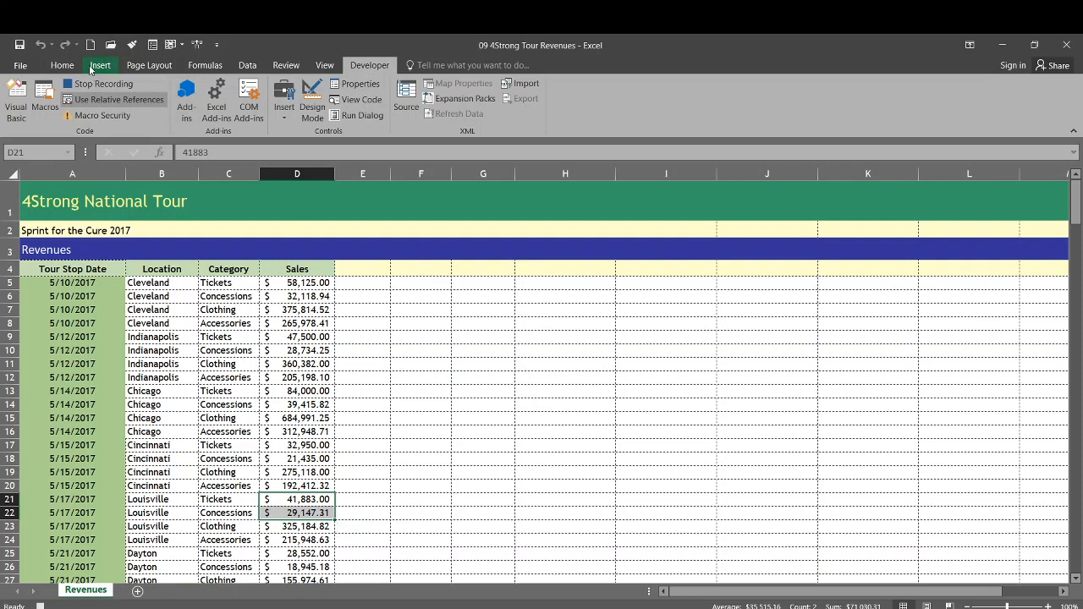
{"action": "left_click", "coordinate": [61, 65]}
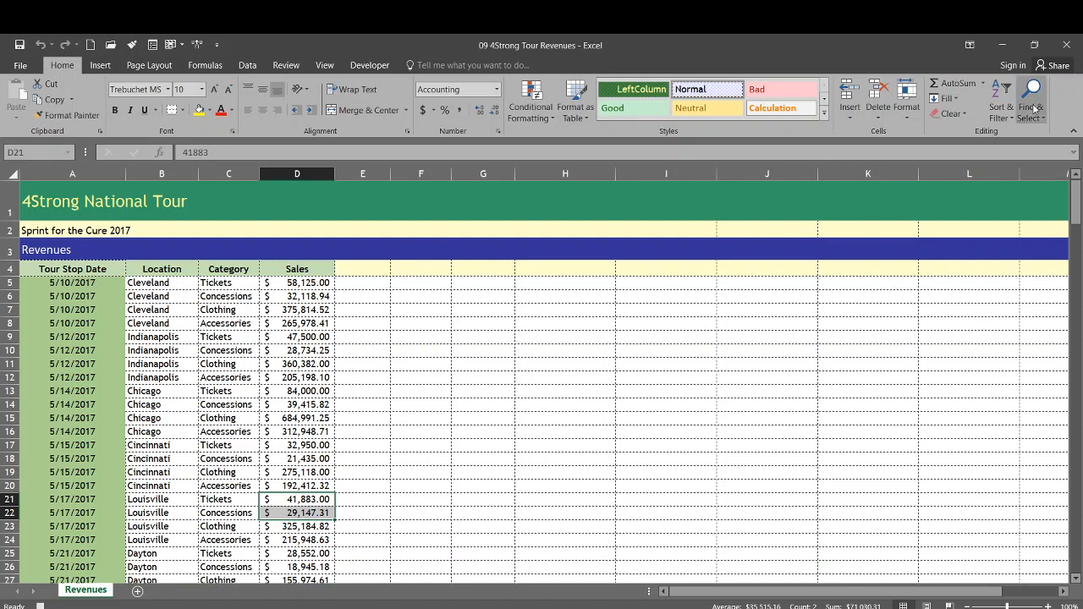
{"action": "left_click", "coordinate": [852, 118]}
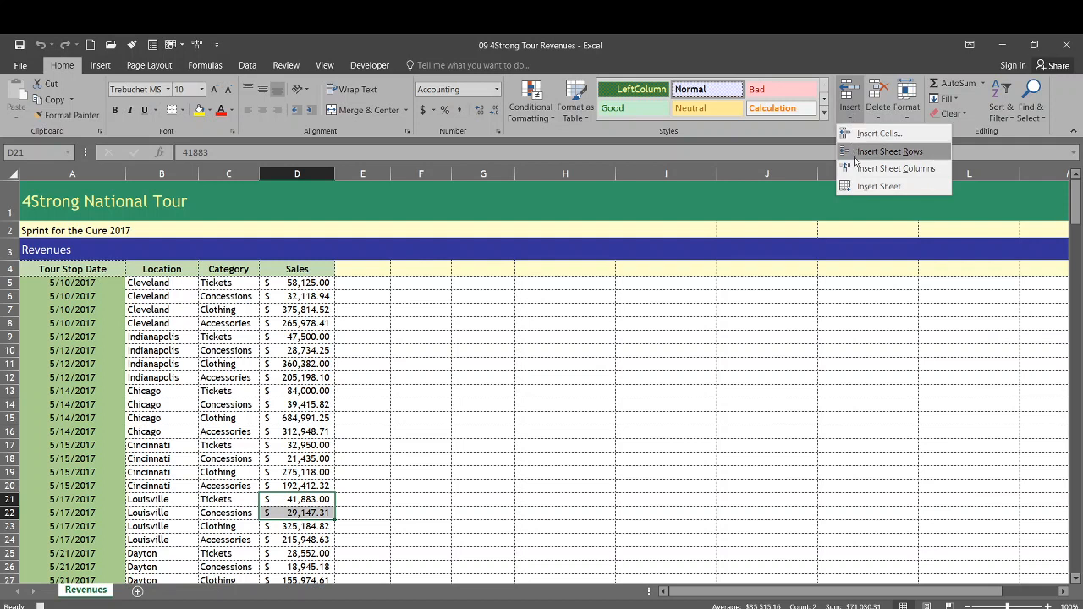
{"action": "left_click", "coordinate": [856, 151]}
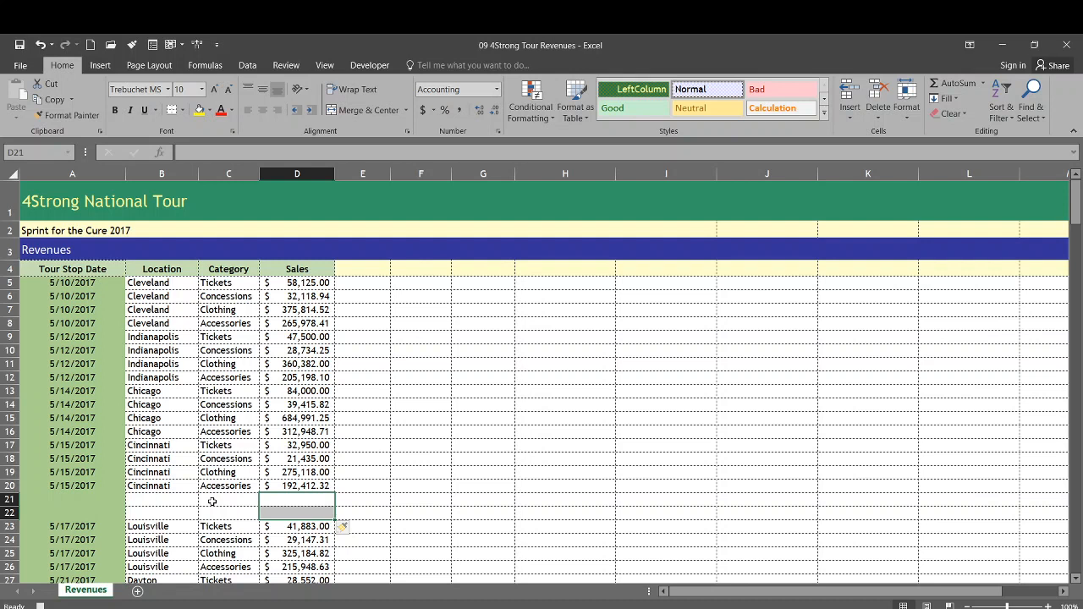
Step: Enter an AutoSum of D5:D20 in cell D21, copying the range argument before accepting the formula
{"action": "key", "text": "shift+Up"}
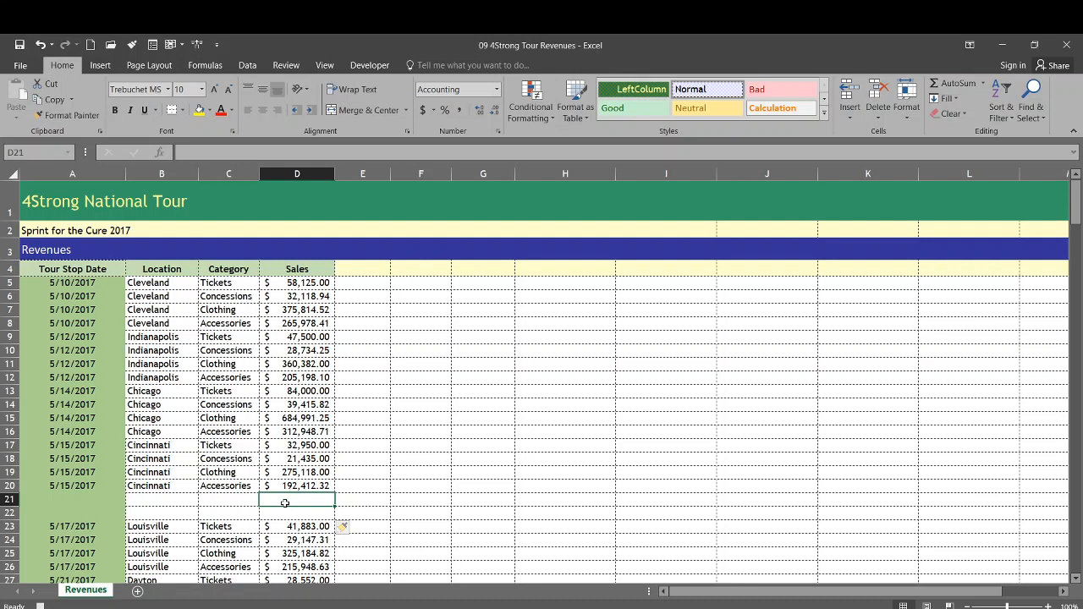
{"action": "left_click", "coordinate": [957, 84]}
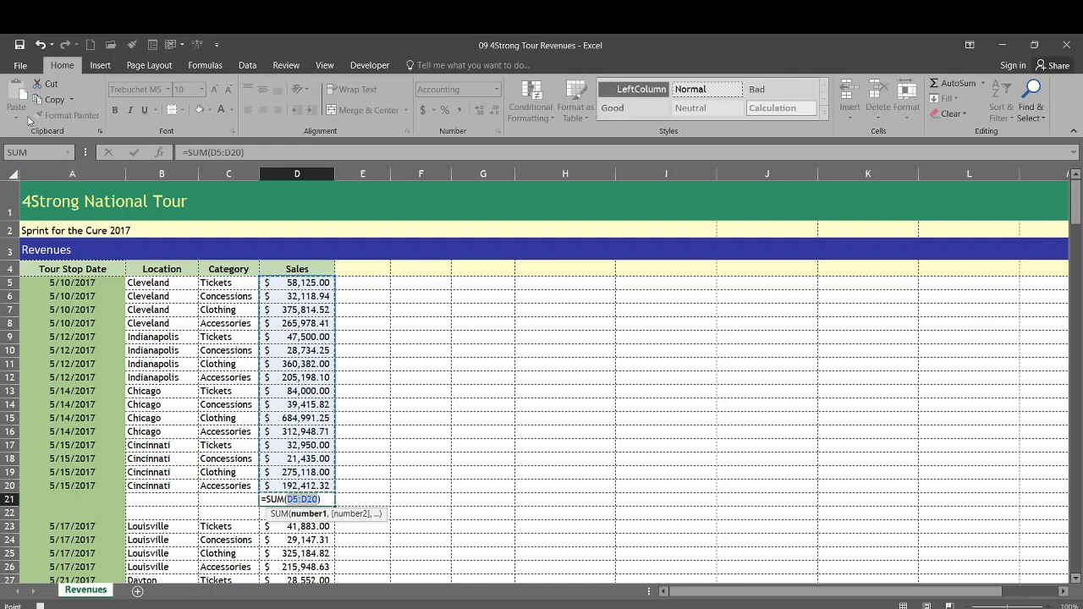
{"action": "left_click", "coordinate": [51, 101]}
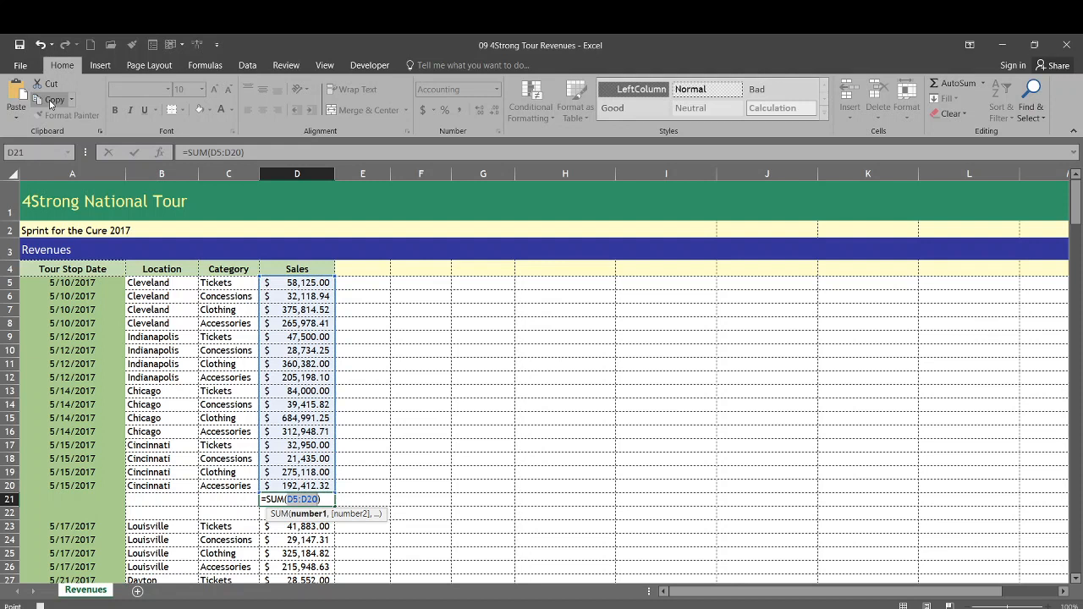
{"action": "key", "text": "Tab"}
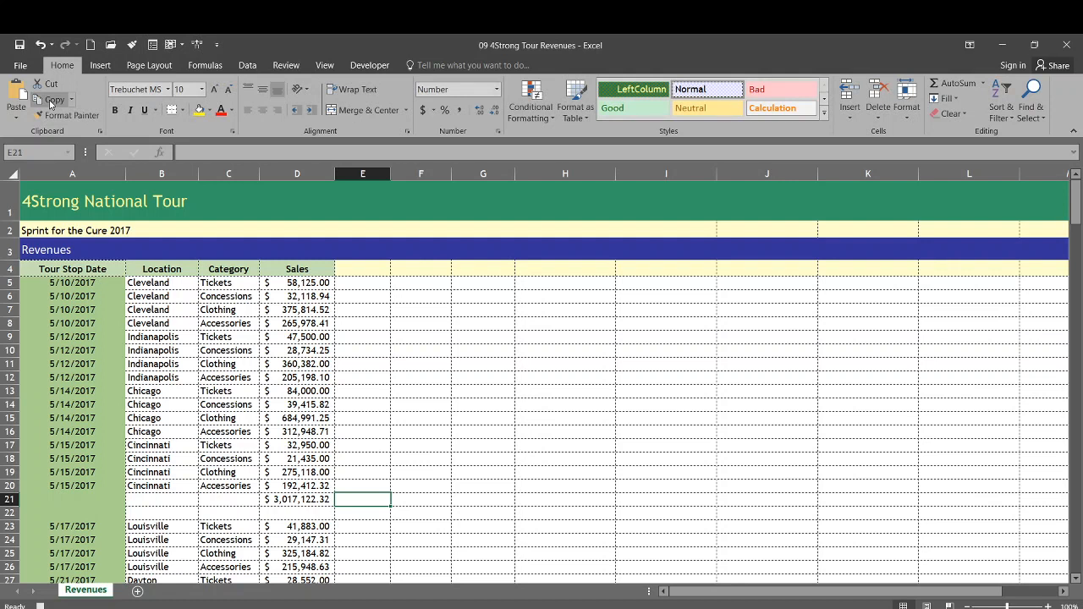
Step: Enter a MAX formula in cell E21, pasting the copied range D5:D20 as its argument
{"action": "type", "text": "="}
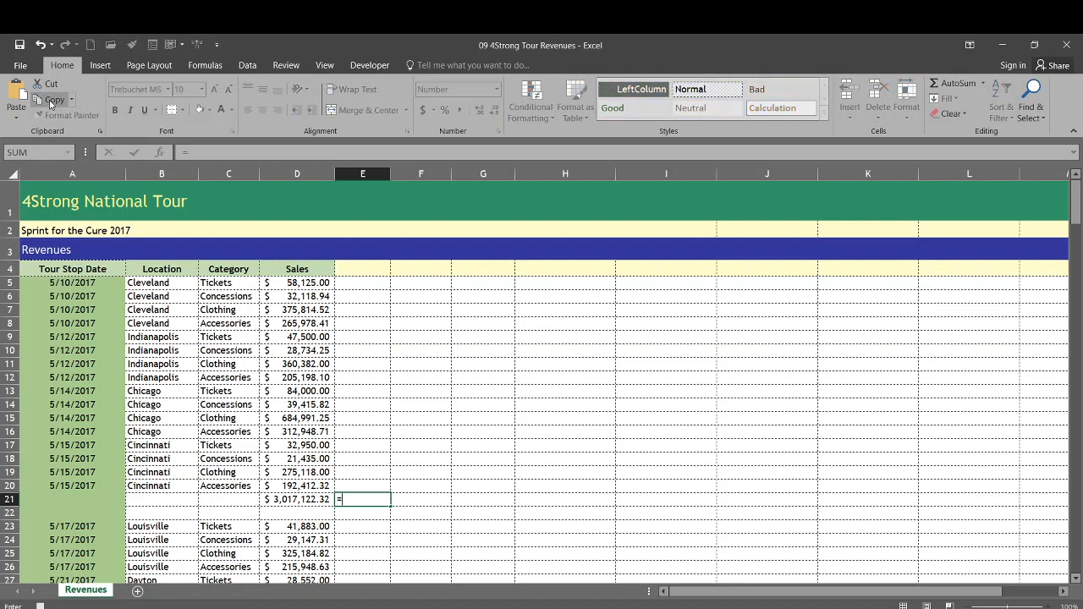
{"action": "type", "text": "ma"}
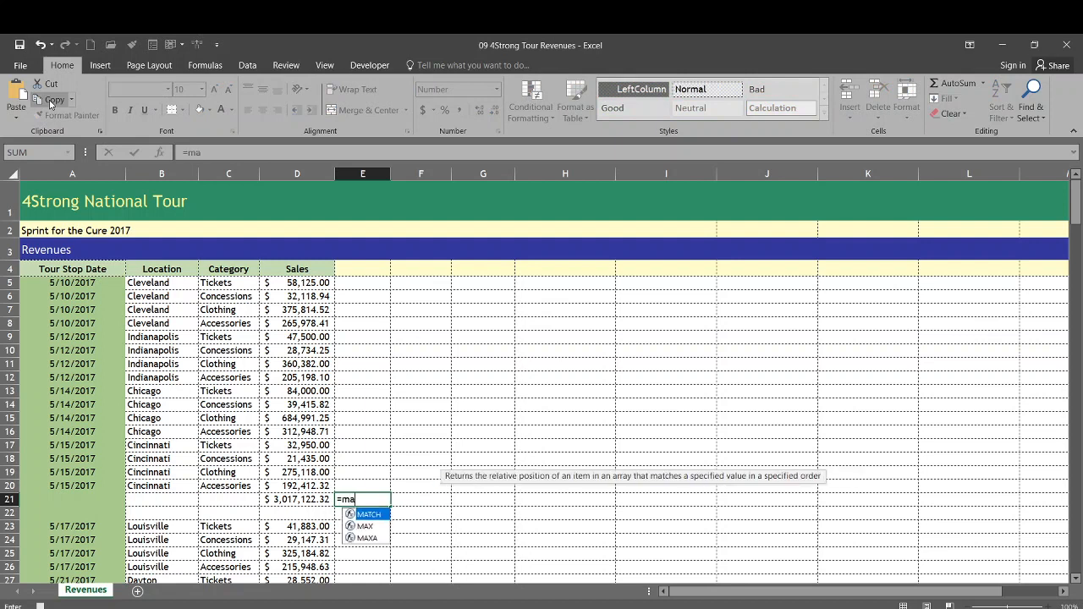
{"action": "type", "text": "x("}
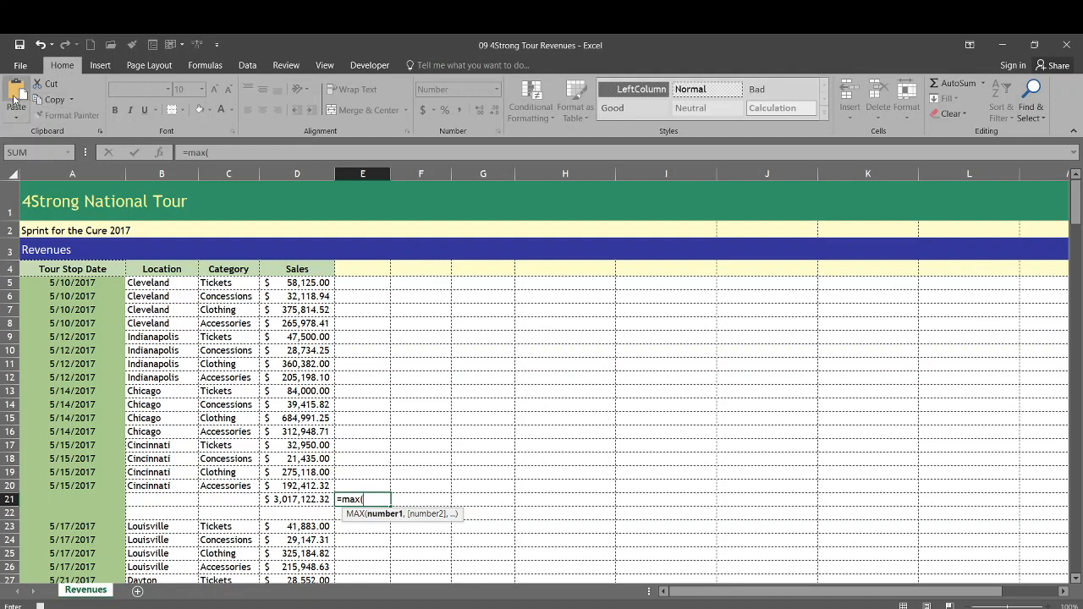
{"action": "left_click", "coordinate": [14, 97]}
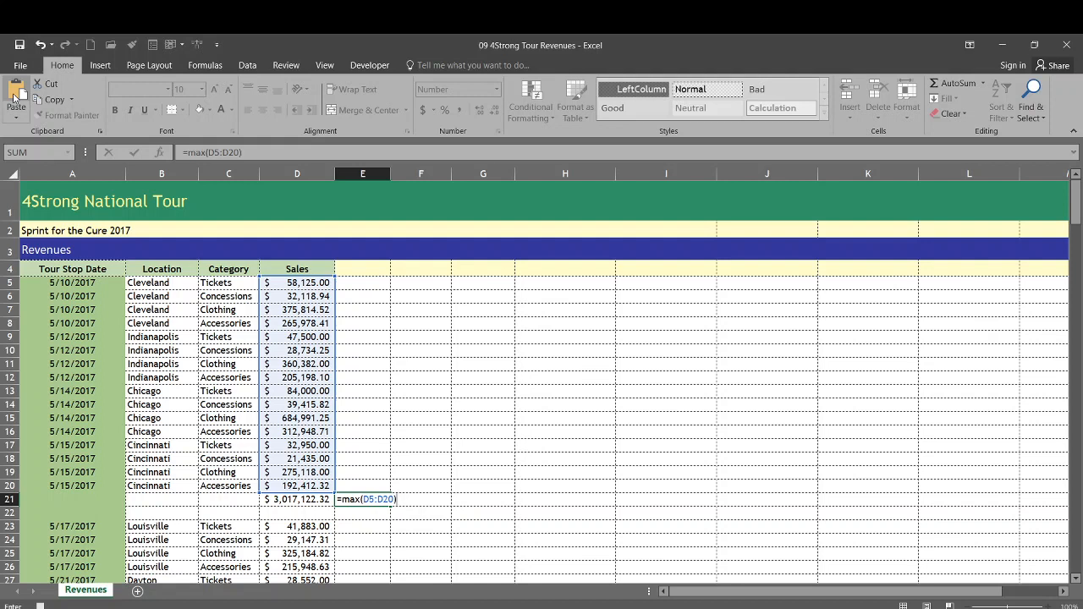
{"action": "key", "text": "Tab"}
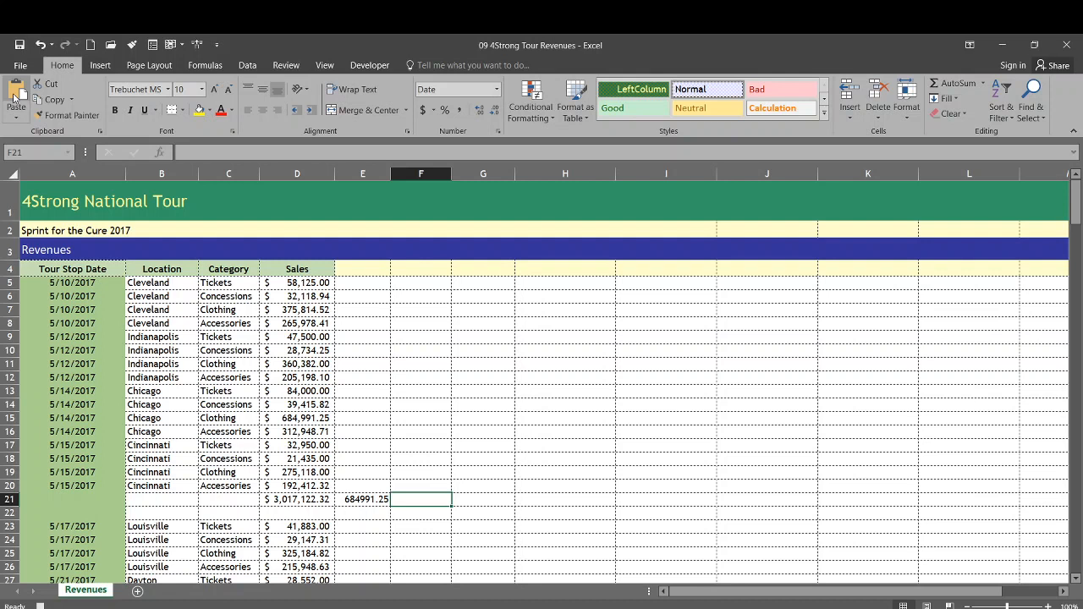
Step: Apply the Accounting number format to the sales subtotal in cell D21
{"action": "key", "text": "Left"}
{"action": "key", "text": "Left"}
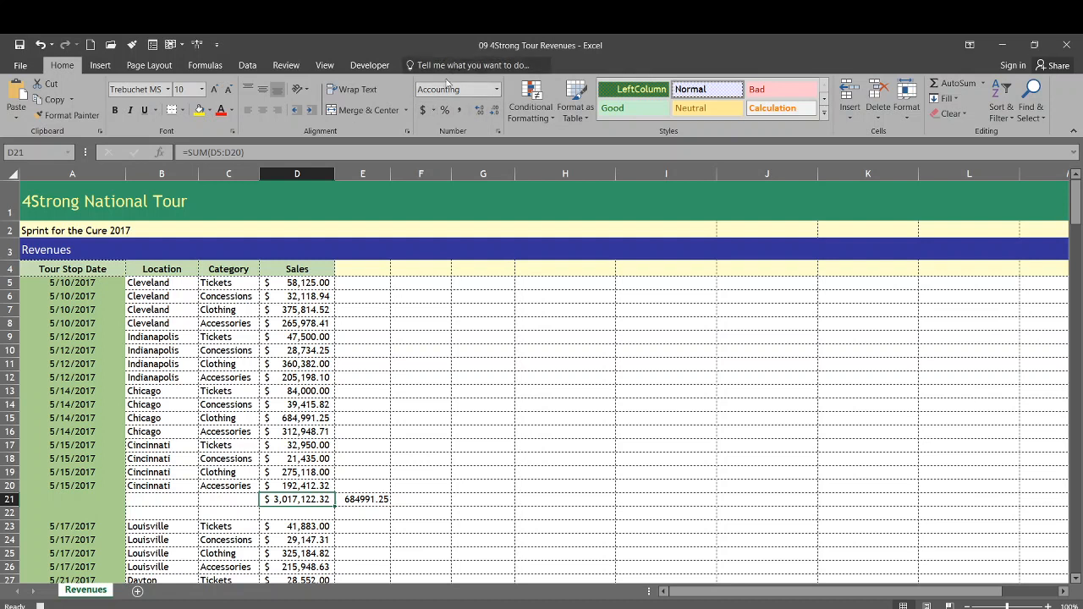
{"action": "left_click", "coordinate": [498, 88]}
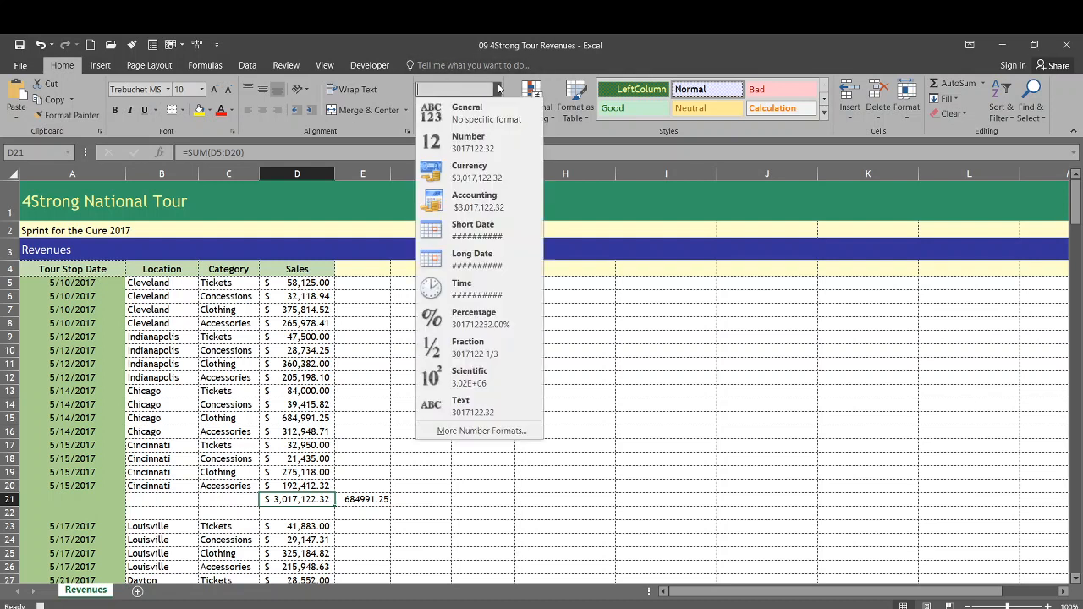
{"action": "left_click", "coordinate": [499, 90]}
{"action": "left_click", "coordinate": [498, 90]}
{"action": "left_click", "coordinate": [459, 205]}
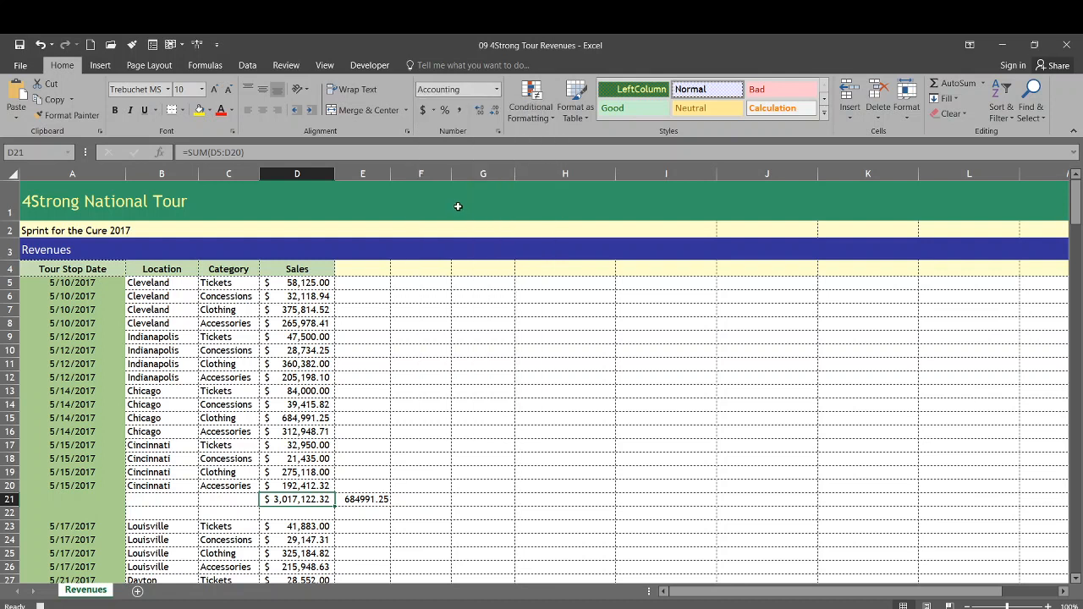
Step: Apply the Accounting number format to the maximum value in cell E21
{"action": "left_click", "coordinate": [359, 500]}
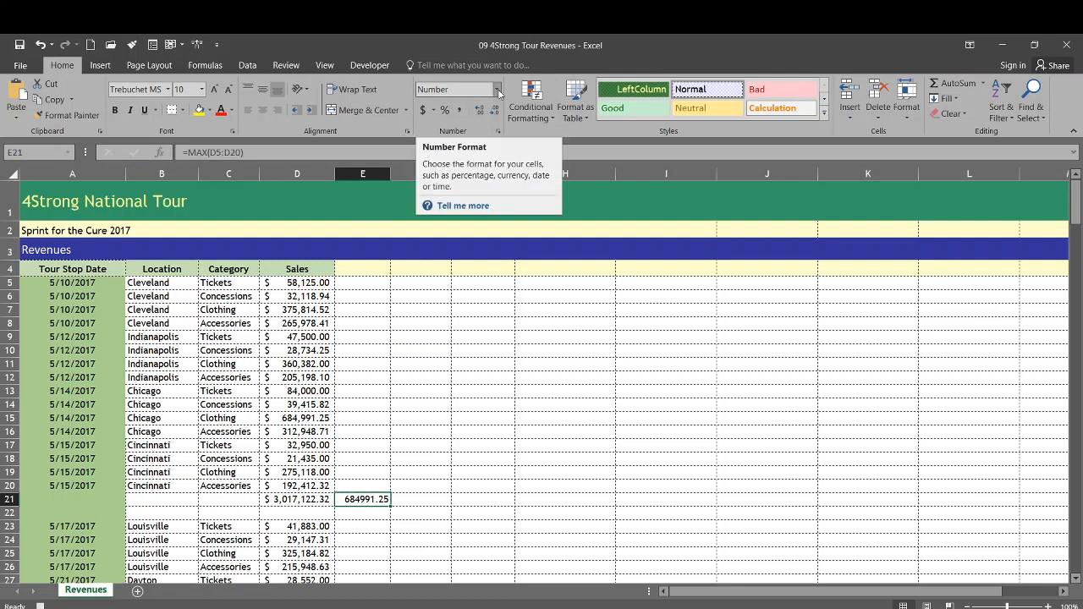
{"action": "left_click", "coordinate": [308, 498]}
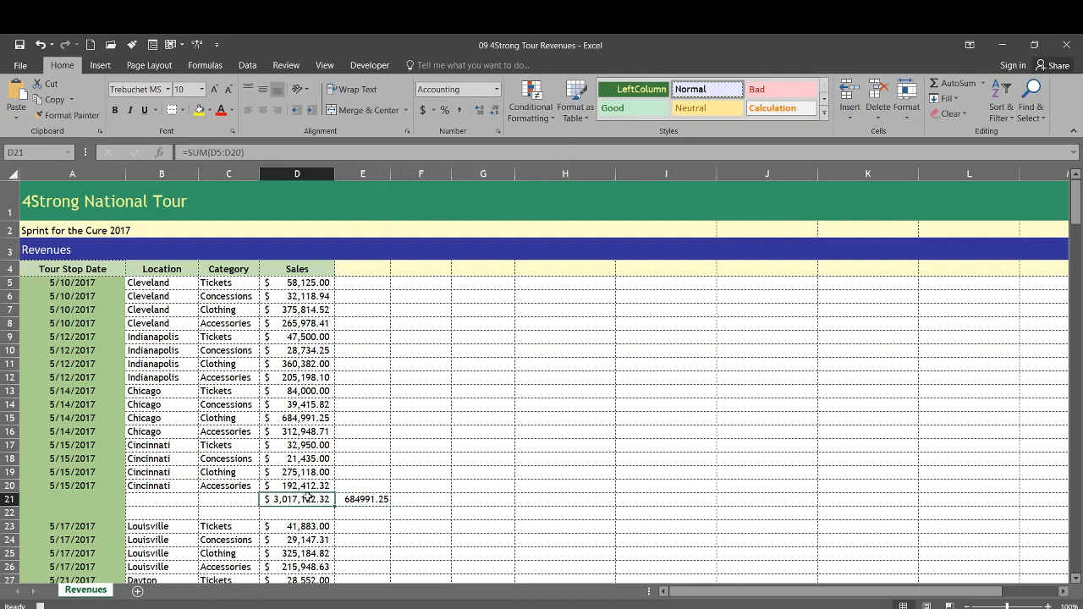
{"action": "key", "text": "Right"}
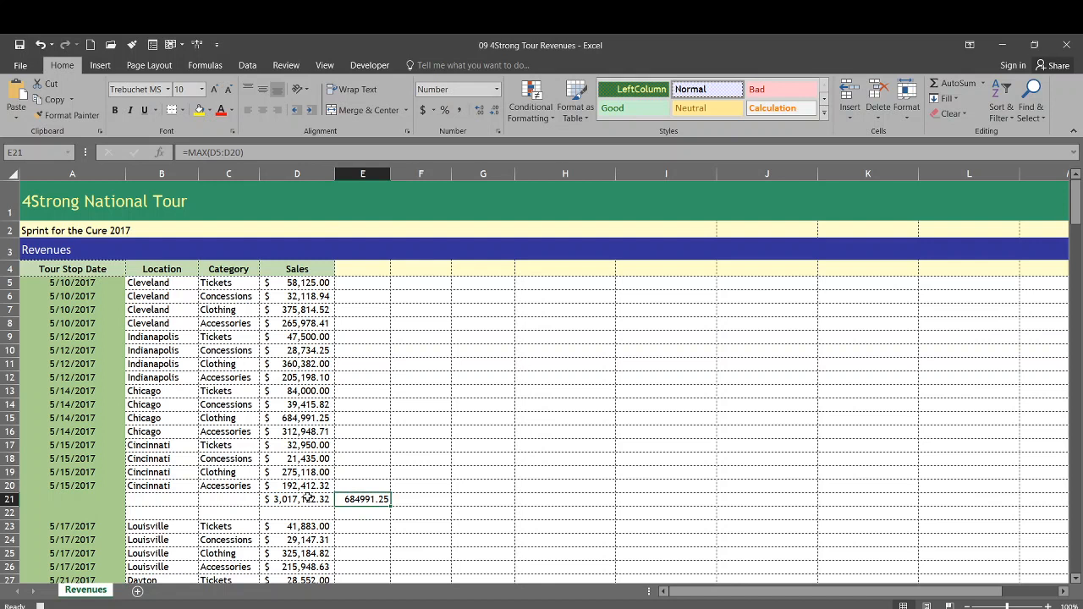
{"action": "left_click", "coordinate": [496, 93]}
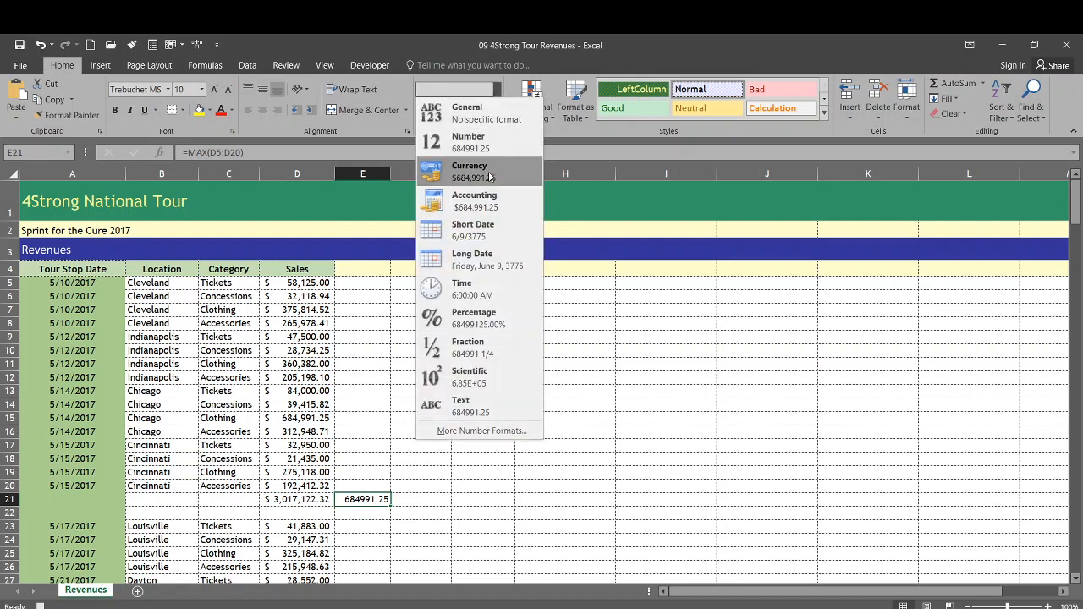
{"action": "left_click", "coordinate": [487, 198]}
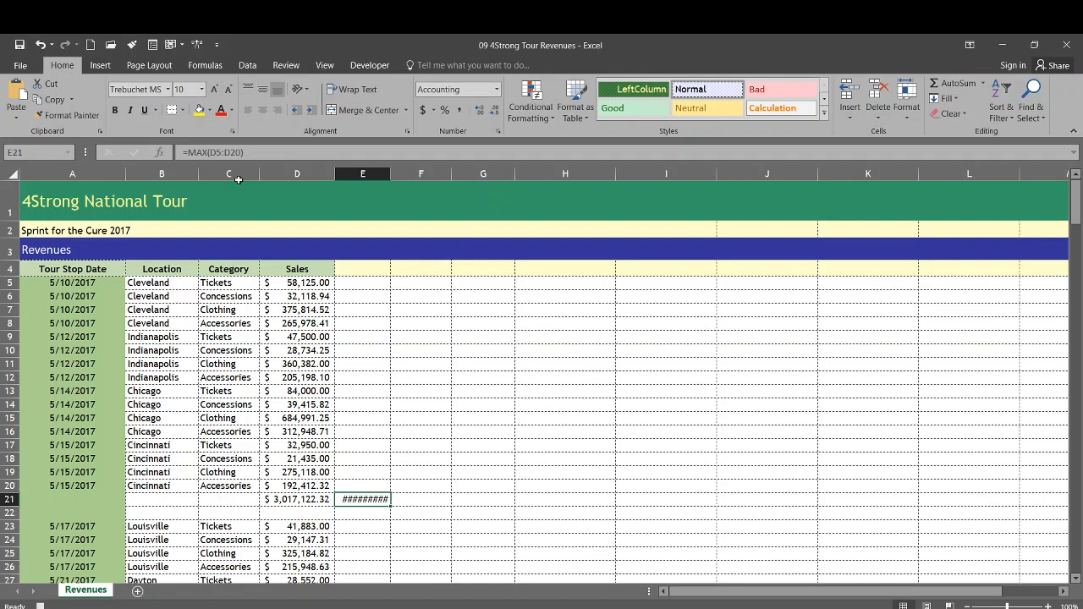
Step: Stop recording the macro and autofit column E to its contents
{"action": "left_click", "coordinate": [370, 65]}
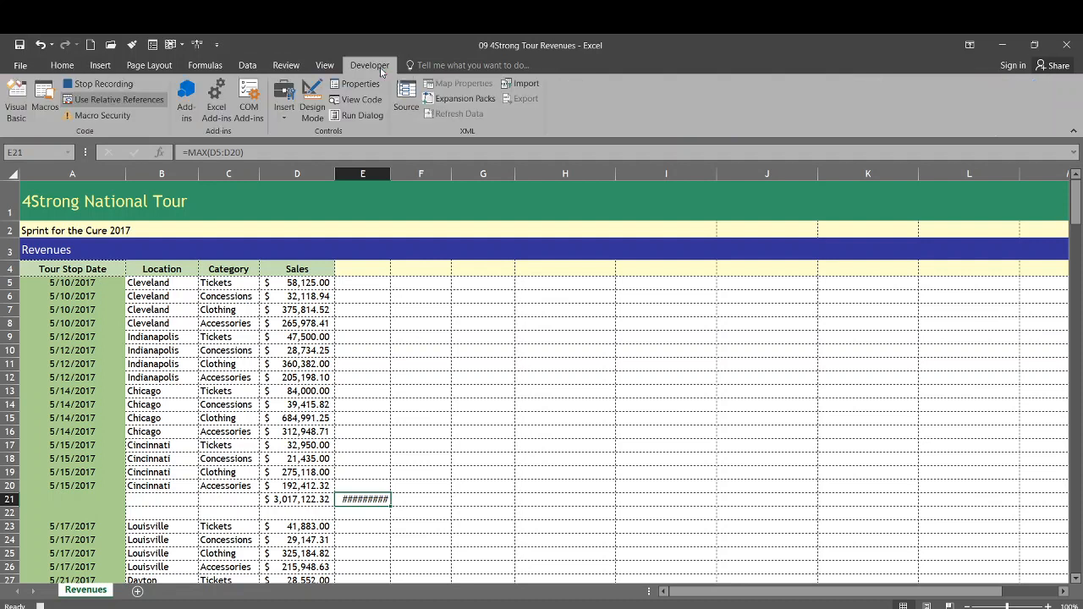
{"action": "left_click", "coordinate": [106, 86]}
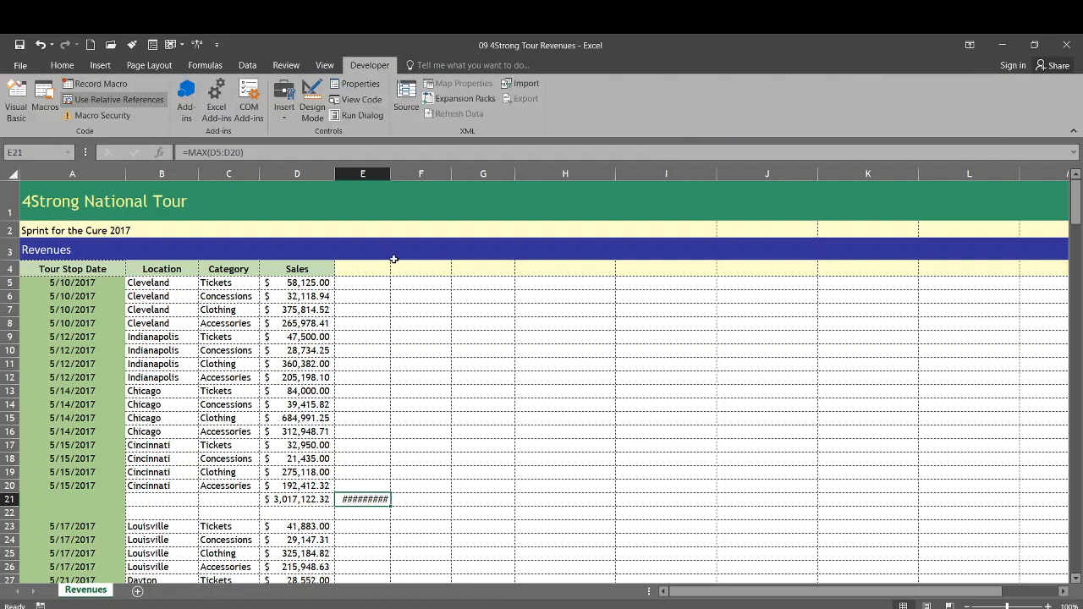
{"action": "double_click", "coordinate": [394, 179]}
{"action": "left_click", "coordinate": [368, 458]}
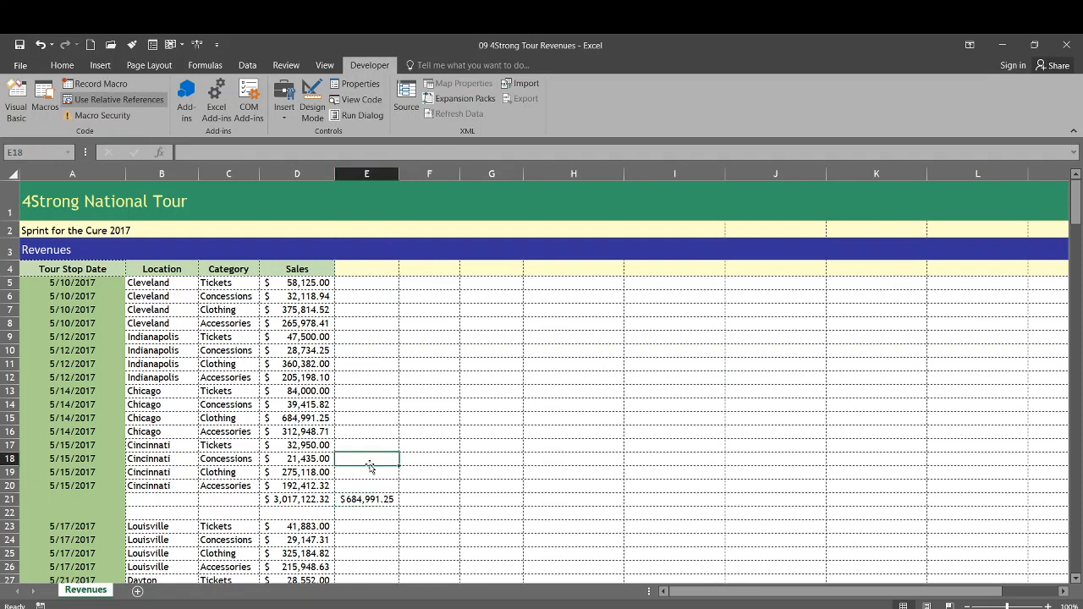
Step: Inspect the formulas behind the maximum value in cell E21 and the sales subtotal in cell D21
{"action": "left_click", "coordinate": [362, 501]}
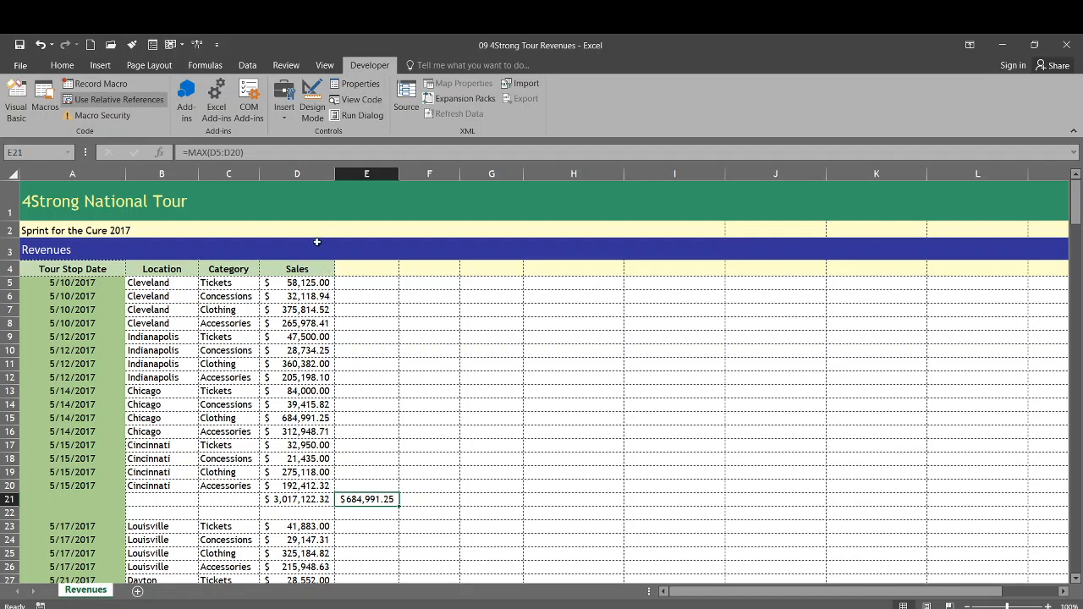
{"action": "left_click", "coordinate": [289, 499]}
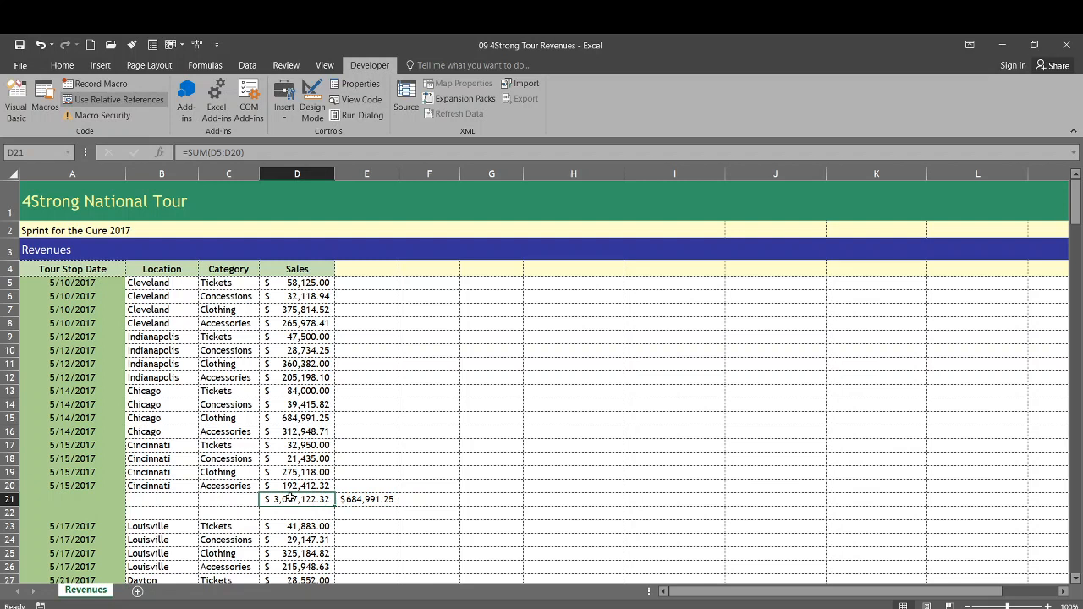
{"action": "left_click", "coordinate": [349, 498]}
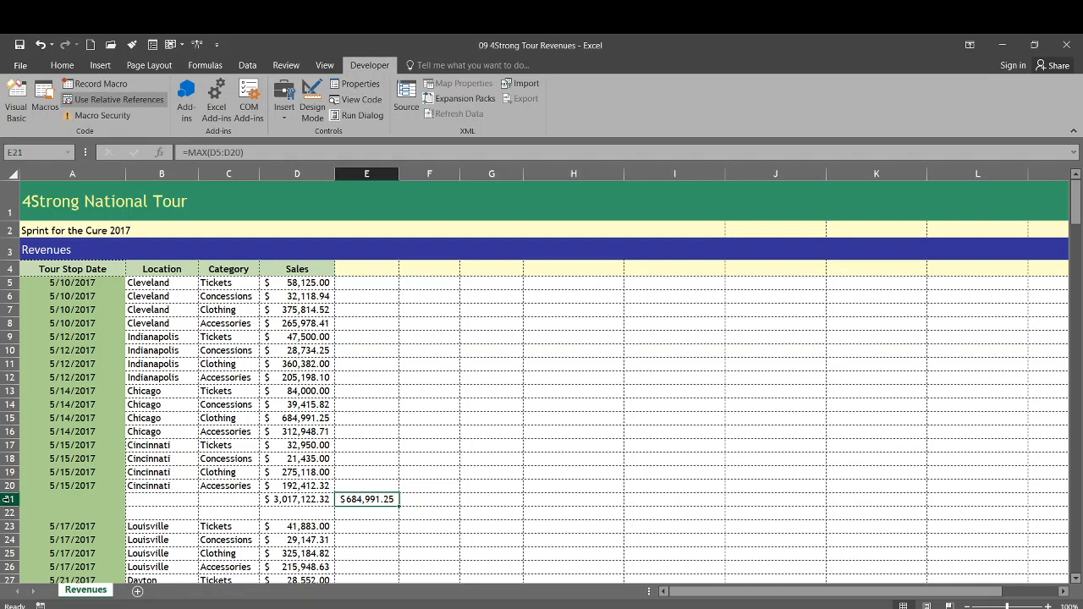
Step: Delete rows 21 and 22, which hold the subtotal and maximum formulas and the blank row
{"action": "left_click_drag", "start_coordinate": [9, 499], "coordinate": [10, 513]}
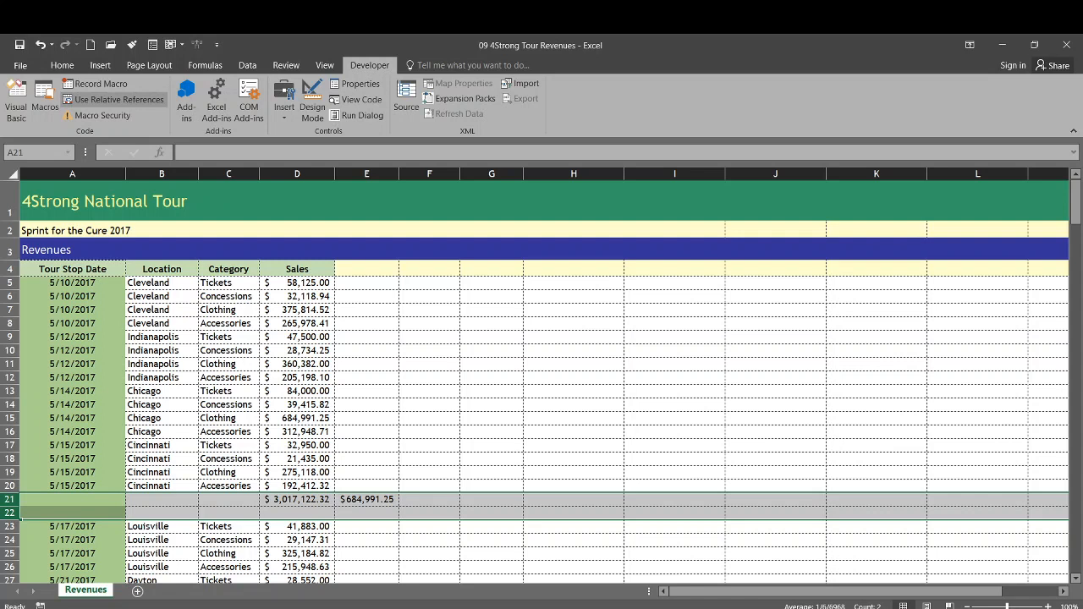
{"action": "right_click", "coordinate": [6, 499]}
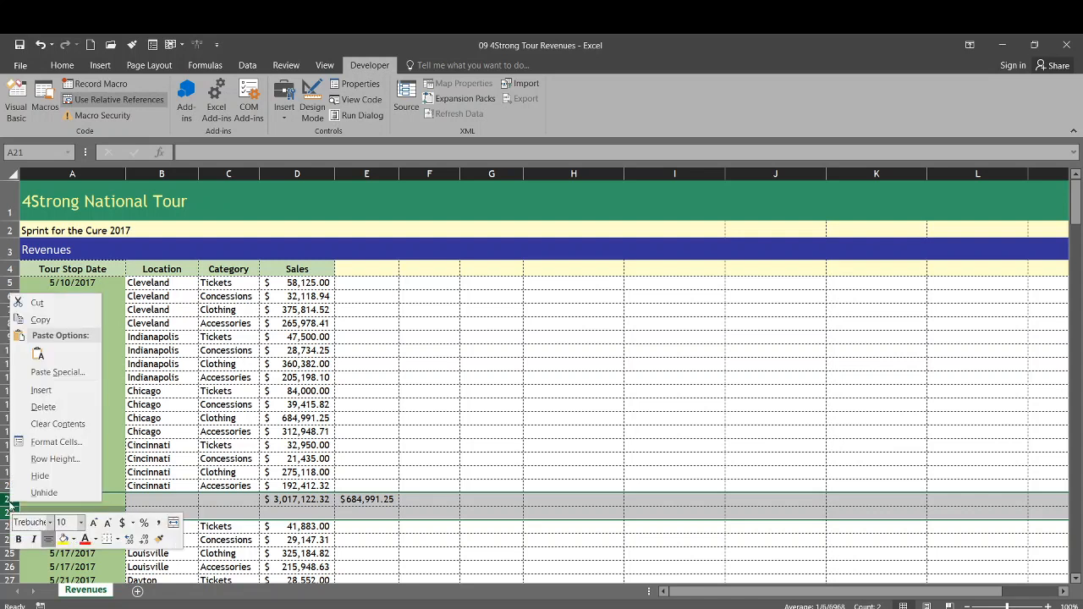
{"action": "left_click", "coordinate": [52, 406]}
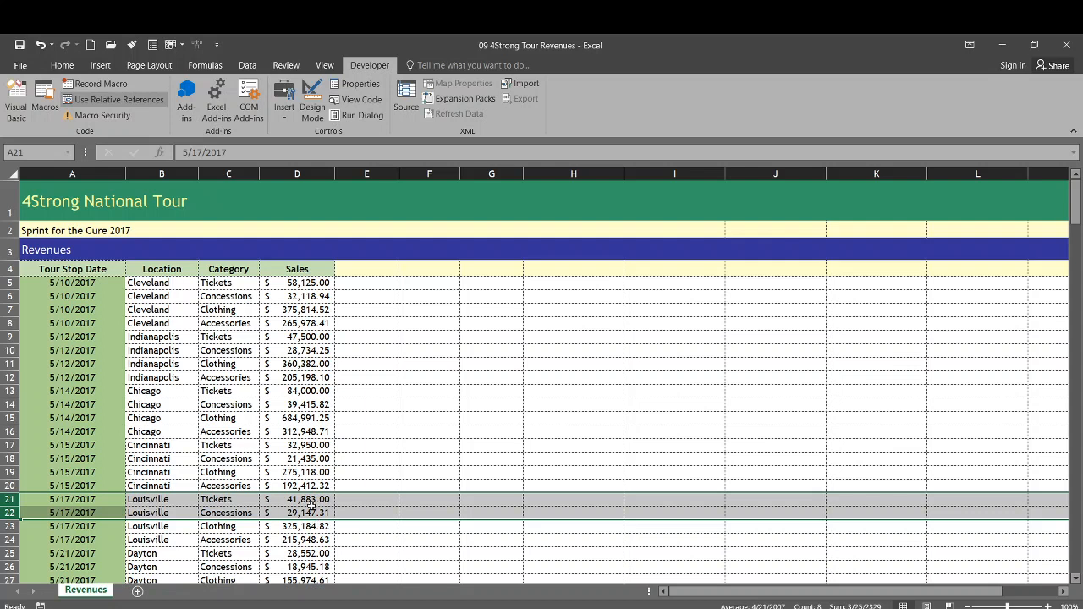
Step: Run the CustomSubtotal macro starting from cell D21, the first Louisville sales value
{"action": "left_click", "coordinate": [292, 501]}
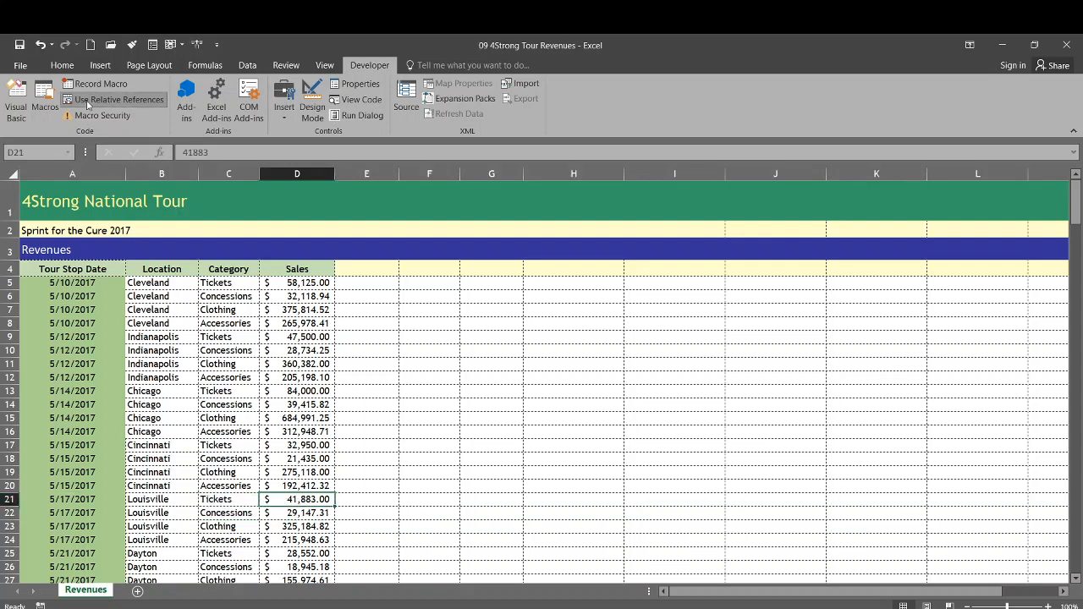
{"action": "left_click", "coordinate": [45, 97]}
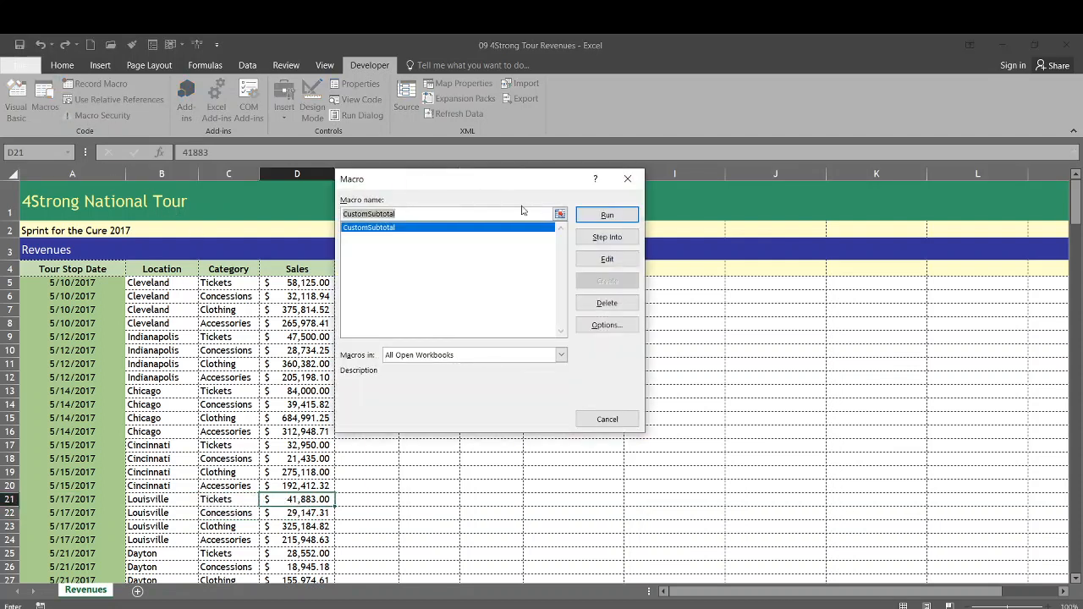
{"action": "left_click", "coordinate": [597, 216]}
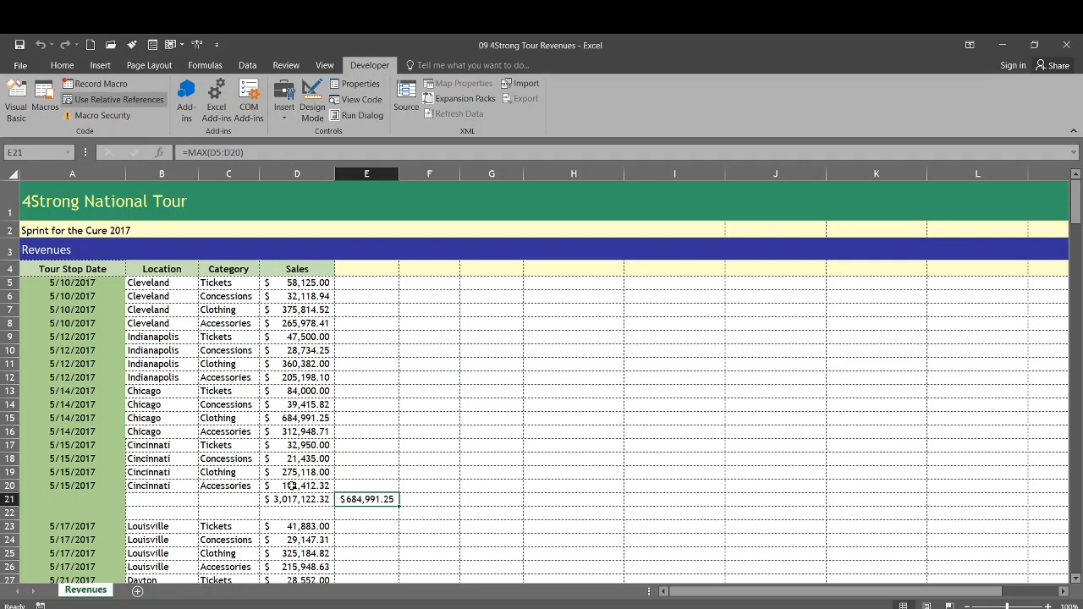
Step: Review the Macro Settings in the Trust Center and close them
{"action": "left_click", "coordinate": [99, 116]}
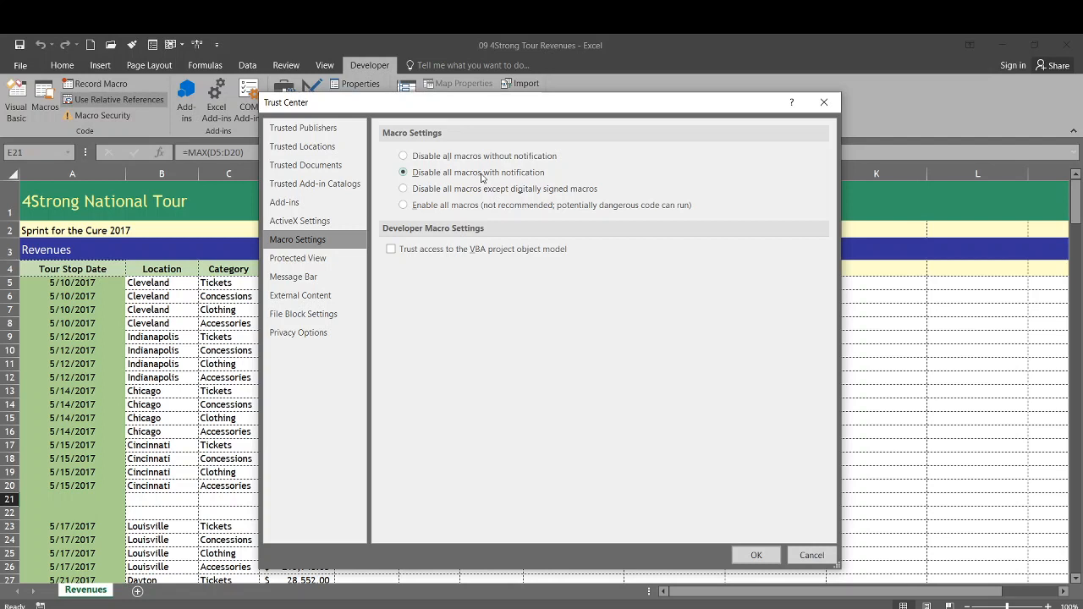
{"action": "left_click", "coordinate": [768, 556]}
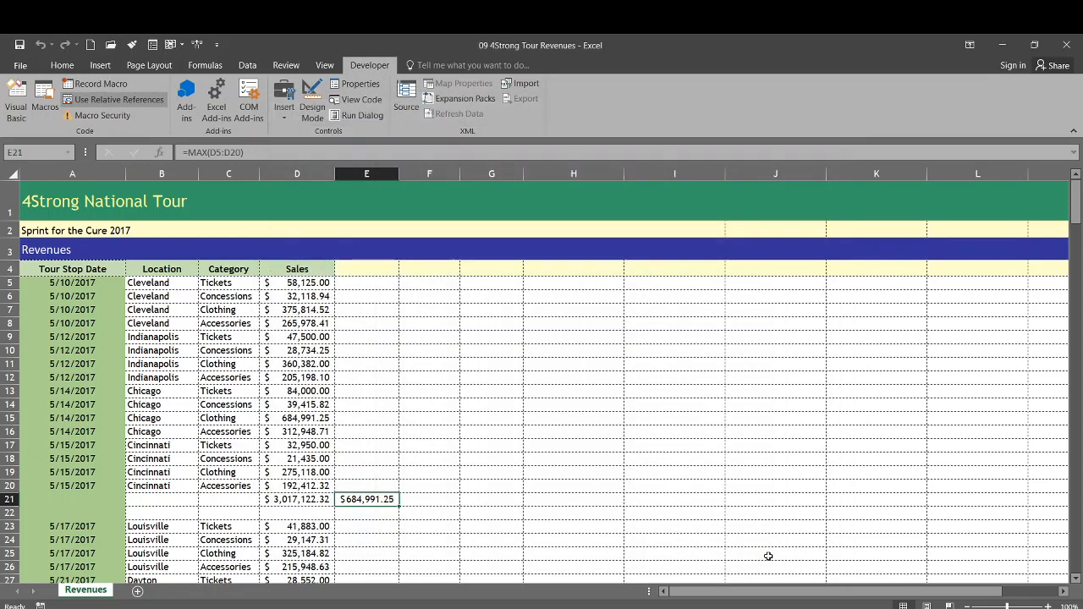
Step: Save the workbook as 09 4Strong Tour Revenues in the Downloads folder, using the Excel Macro-Enabled Workbook file type
{"action": "left_click", "coordinate": [21, 66]}
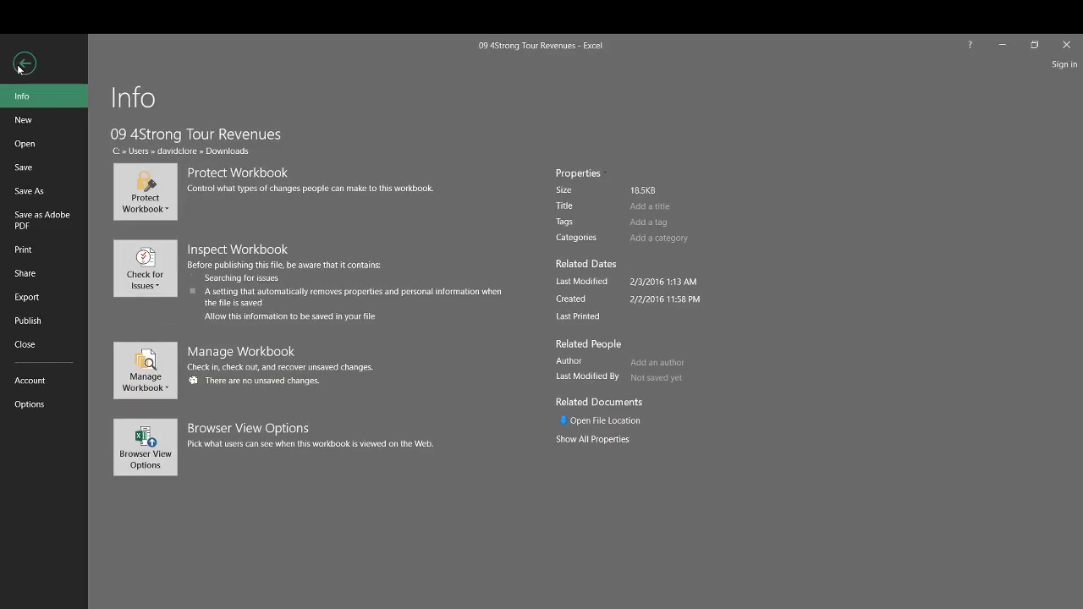
{"action": "left_click", "coordinate": [38, 169]}
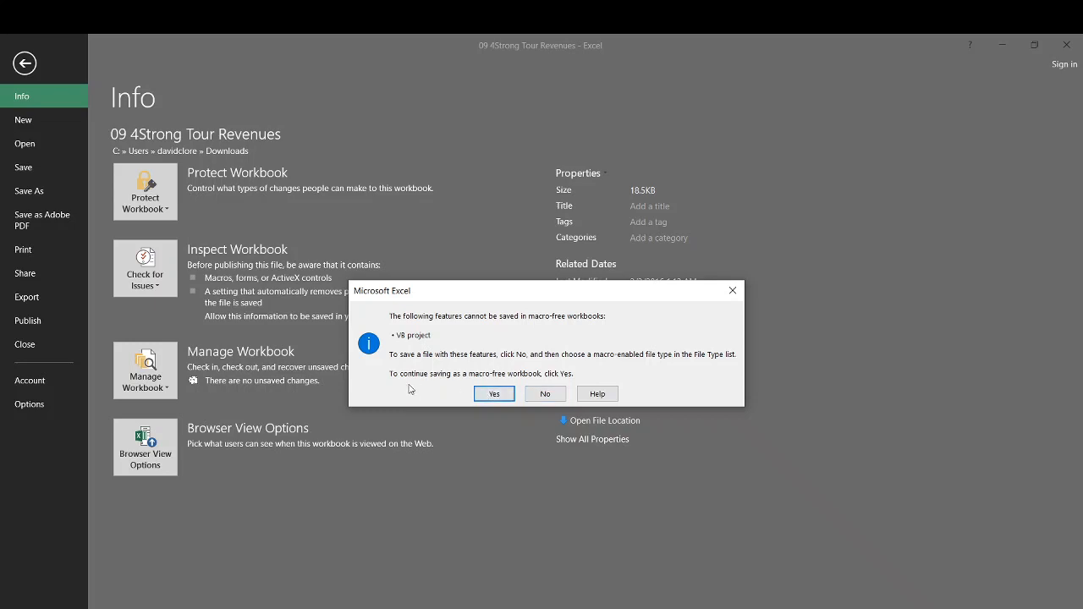
{"action": "left_click", "coordinate": [494, 394]}
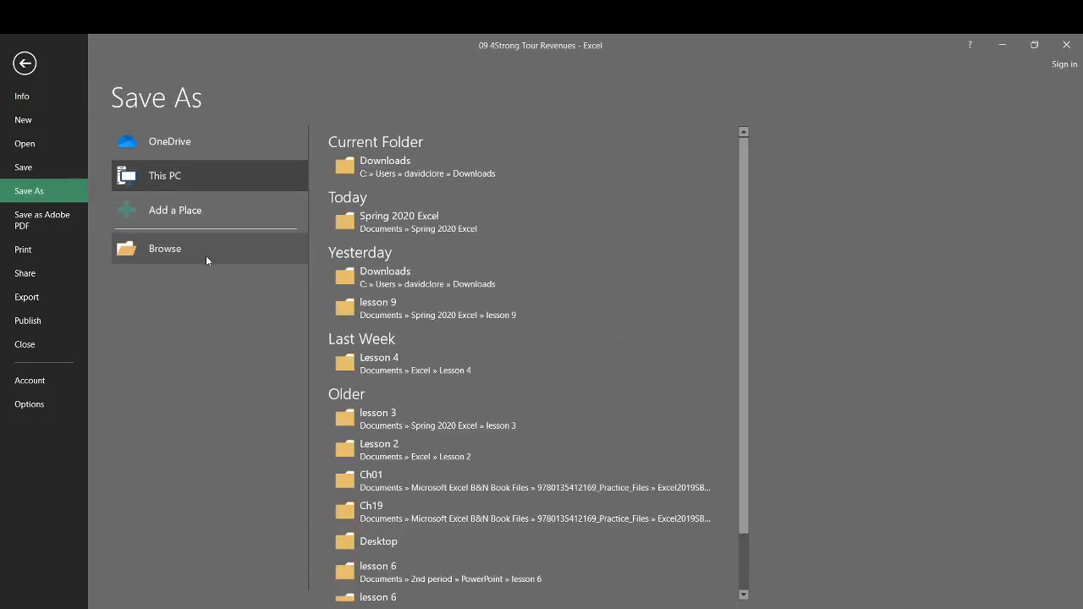
{"action": "left_click", "coordinate": [182, 250]}
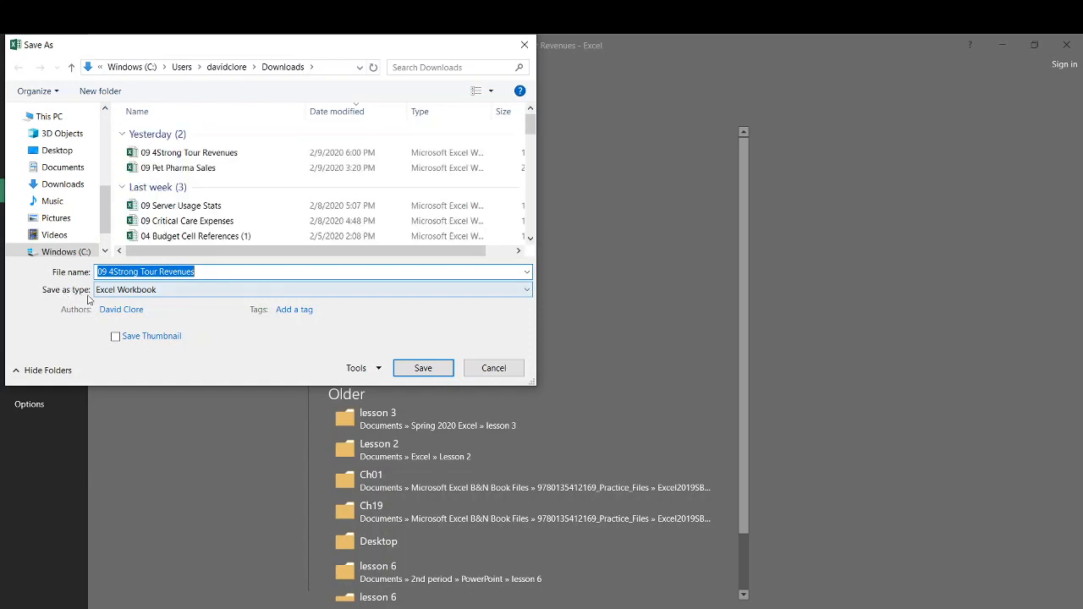
{"action": "left_click", "coordinate": [143, 291]}
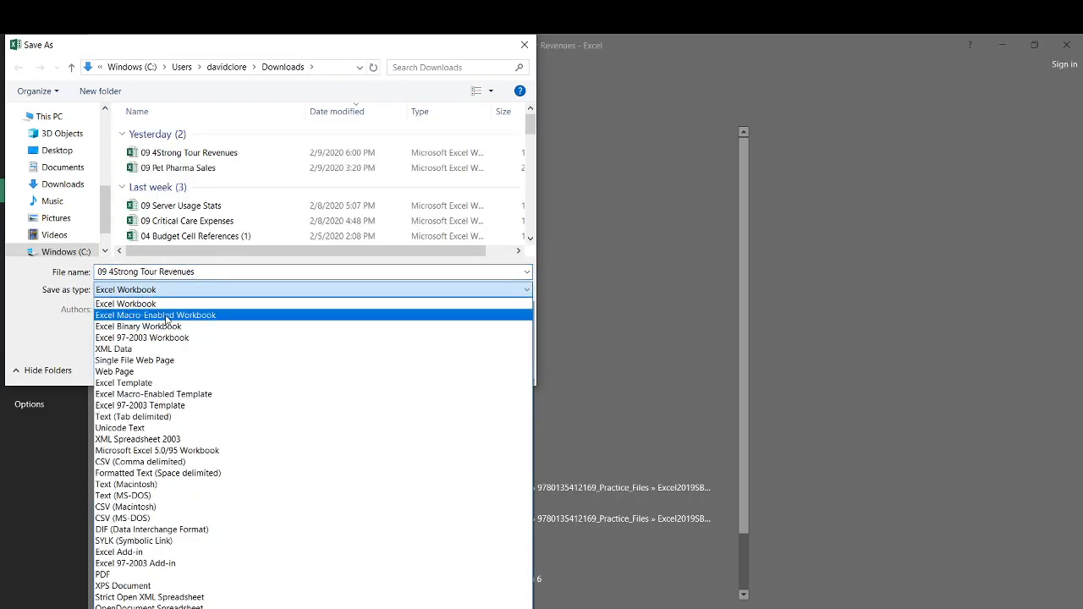
{"action": "left_click", "coordinate": [166, 316]}
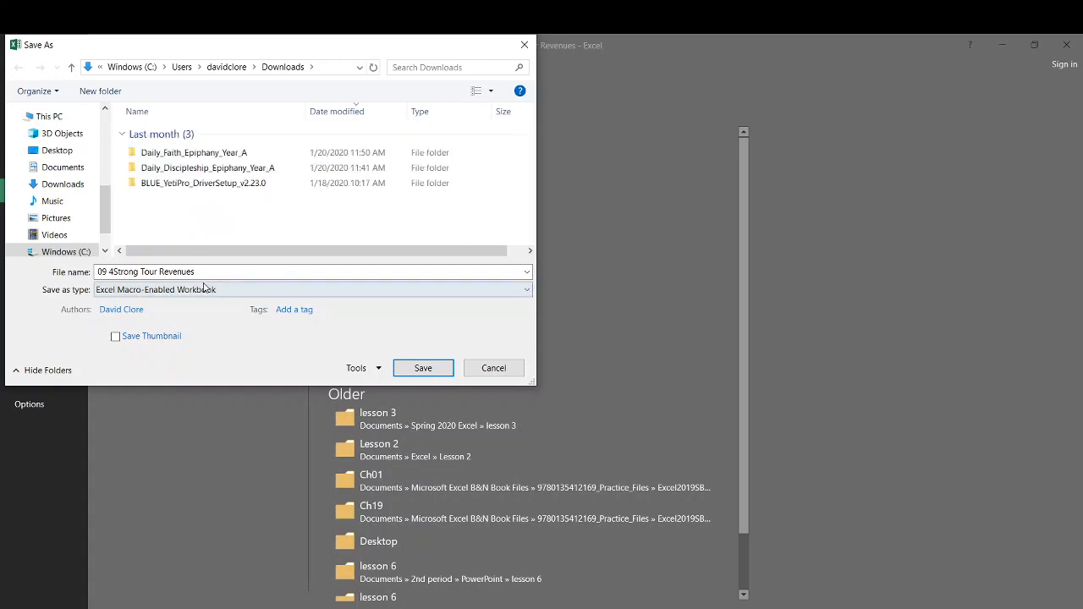